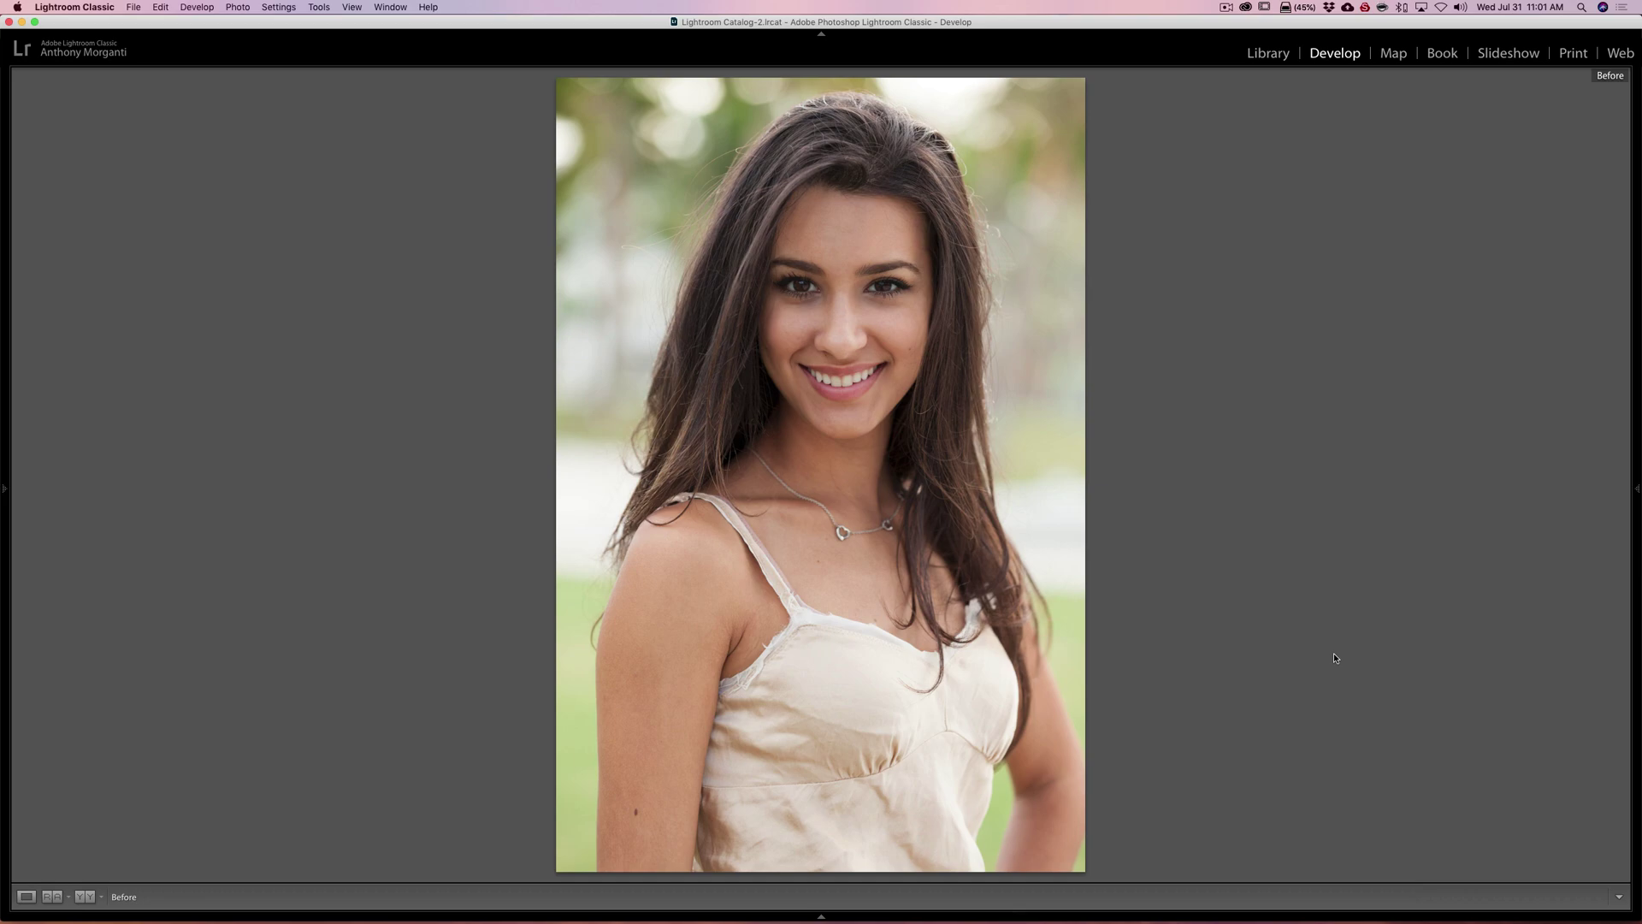
Switch the portrait out of the Before view and display the HSL luminance adjustments after viewing hue and saturation.
{"action": "key", "text": "backslash"}
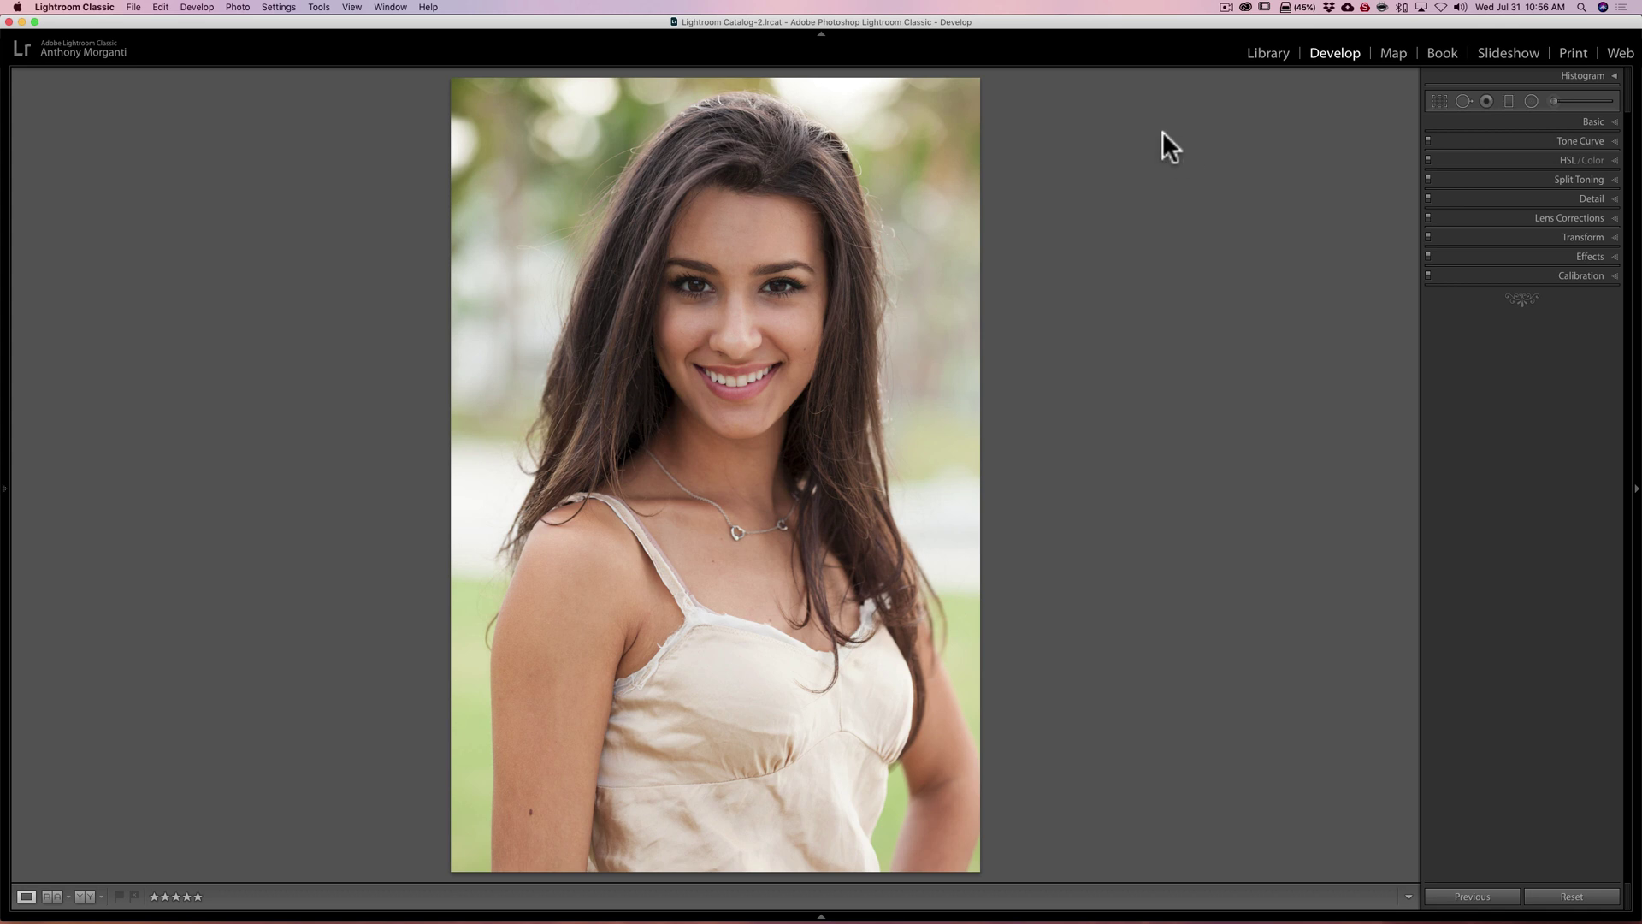
{"action": "left_click", "coordinate": [1615, 161]}
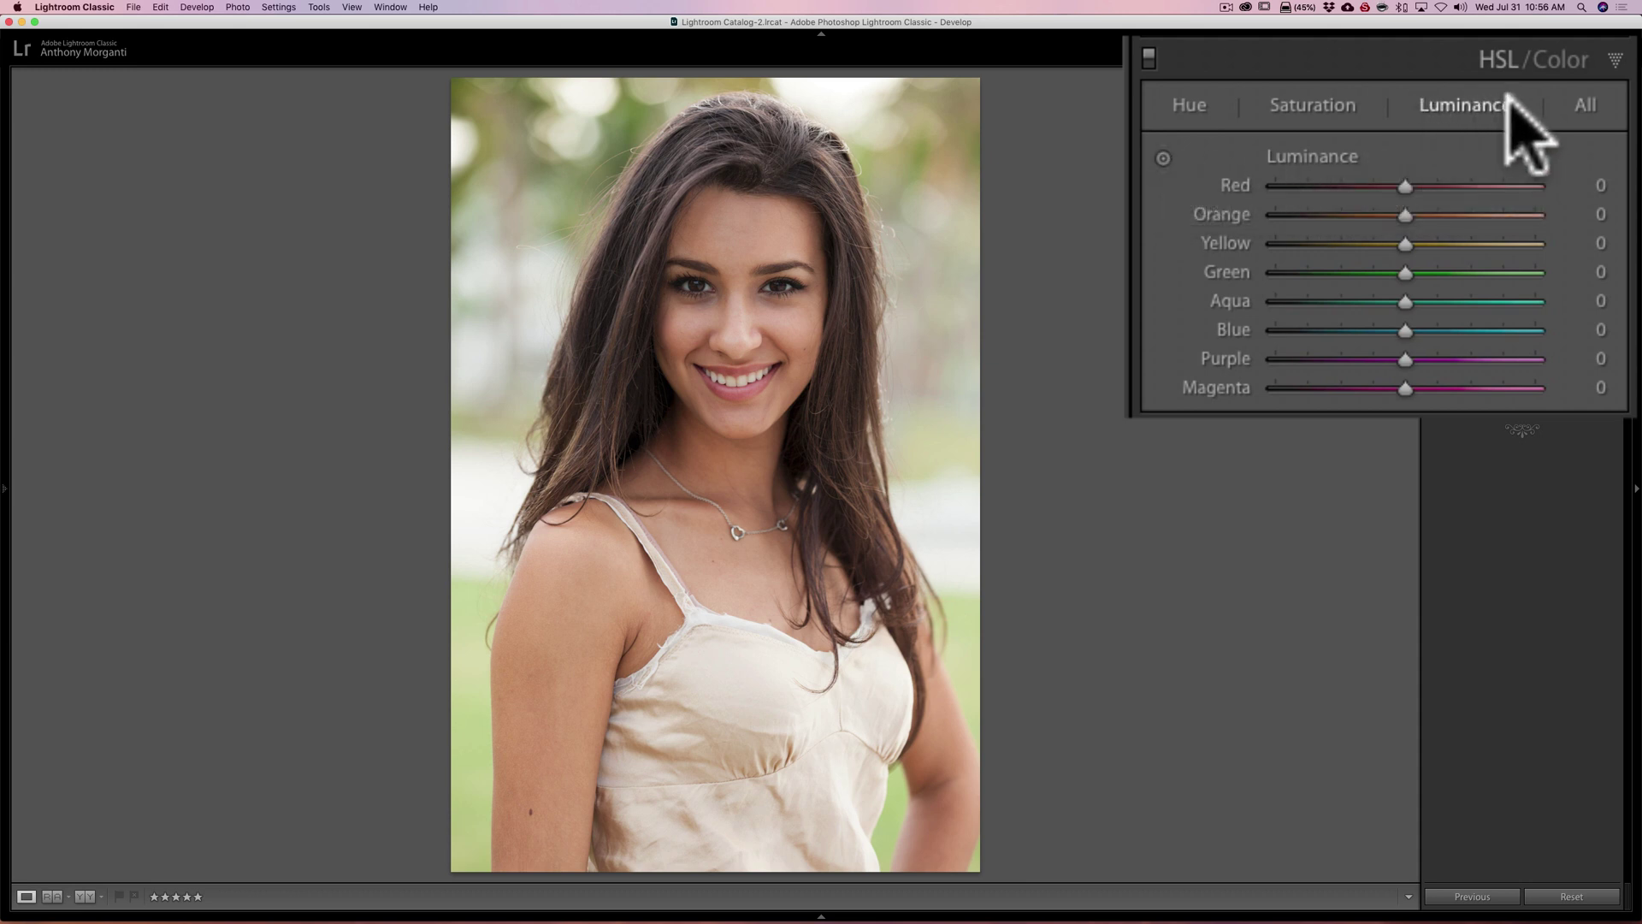
{"action": "left_click", "coordinate": [1172, 102]}
{"action": "left_click", "coordinate": [1321, 106]}
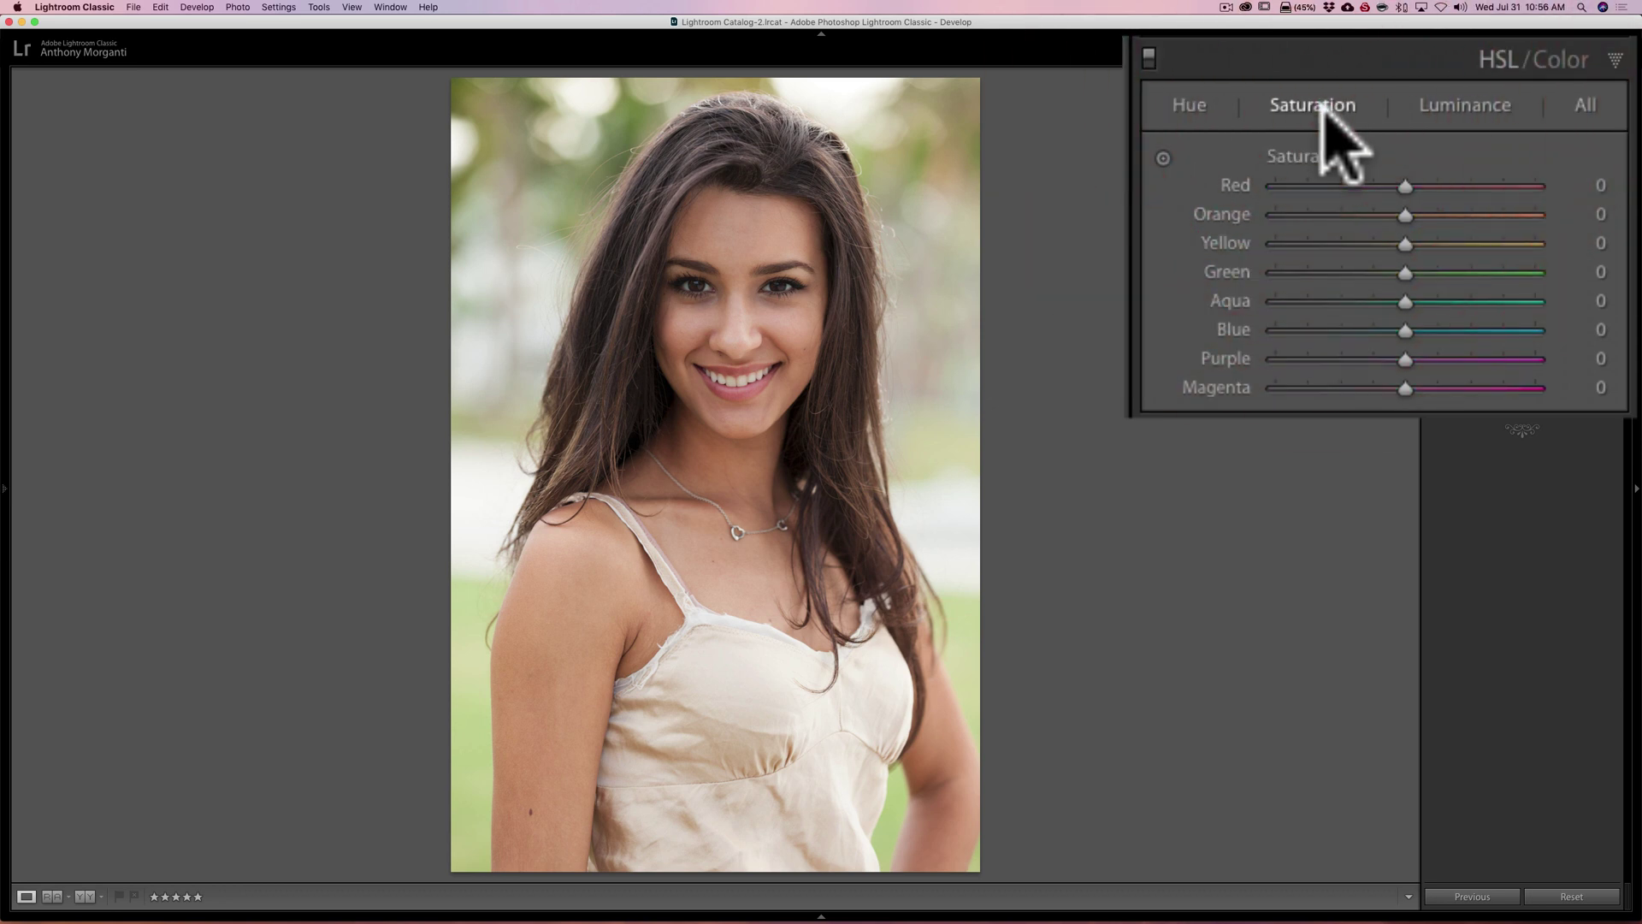
{"action": "left_click", "coordinate": [1454, 110]}
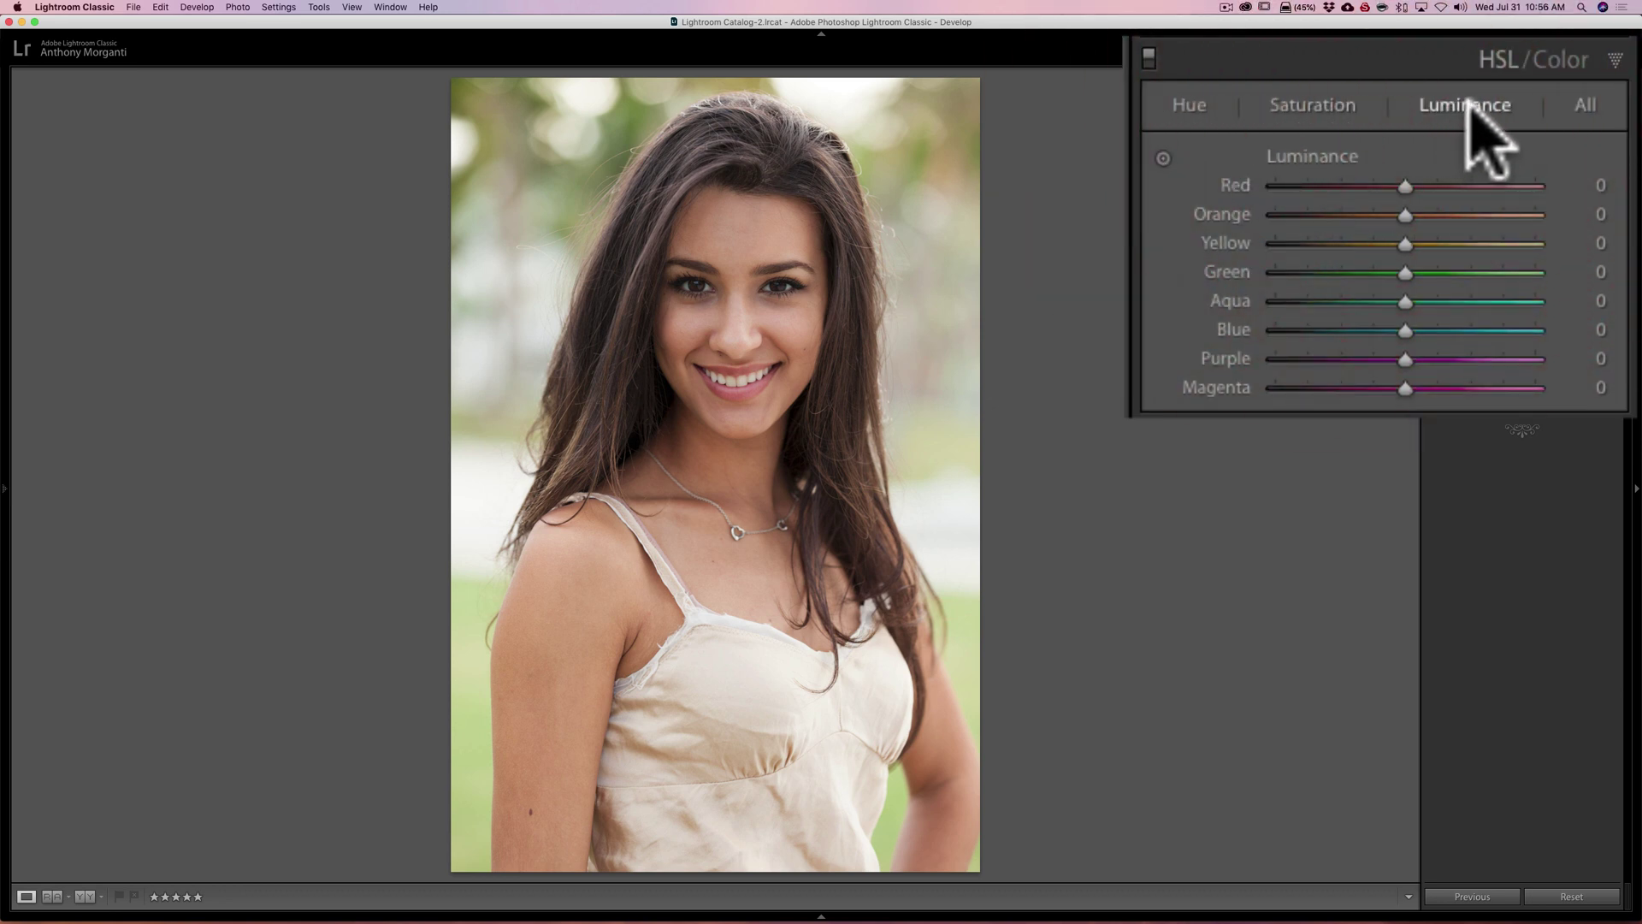
Brighten the smiling woman's skin with the luminance Targeted Adjustment tool, raising Orange to about +15 and Yellow to about +1.
{"action": "left_click", "coordinate": [1162, 155]}
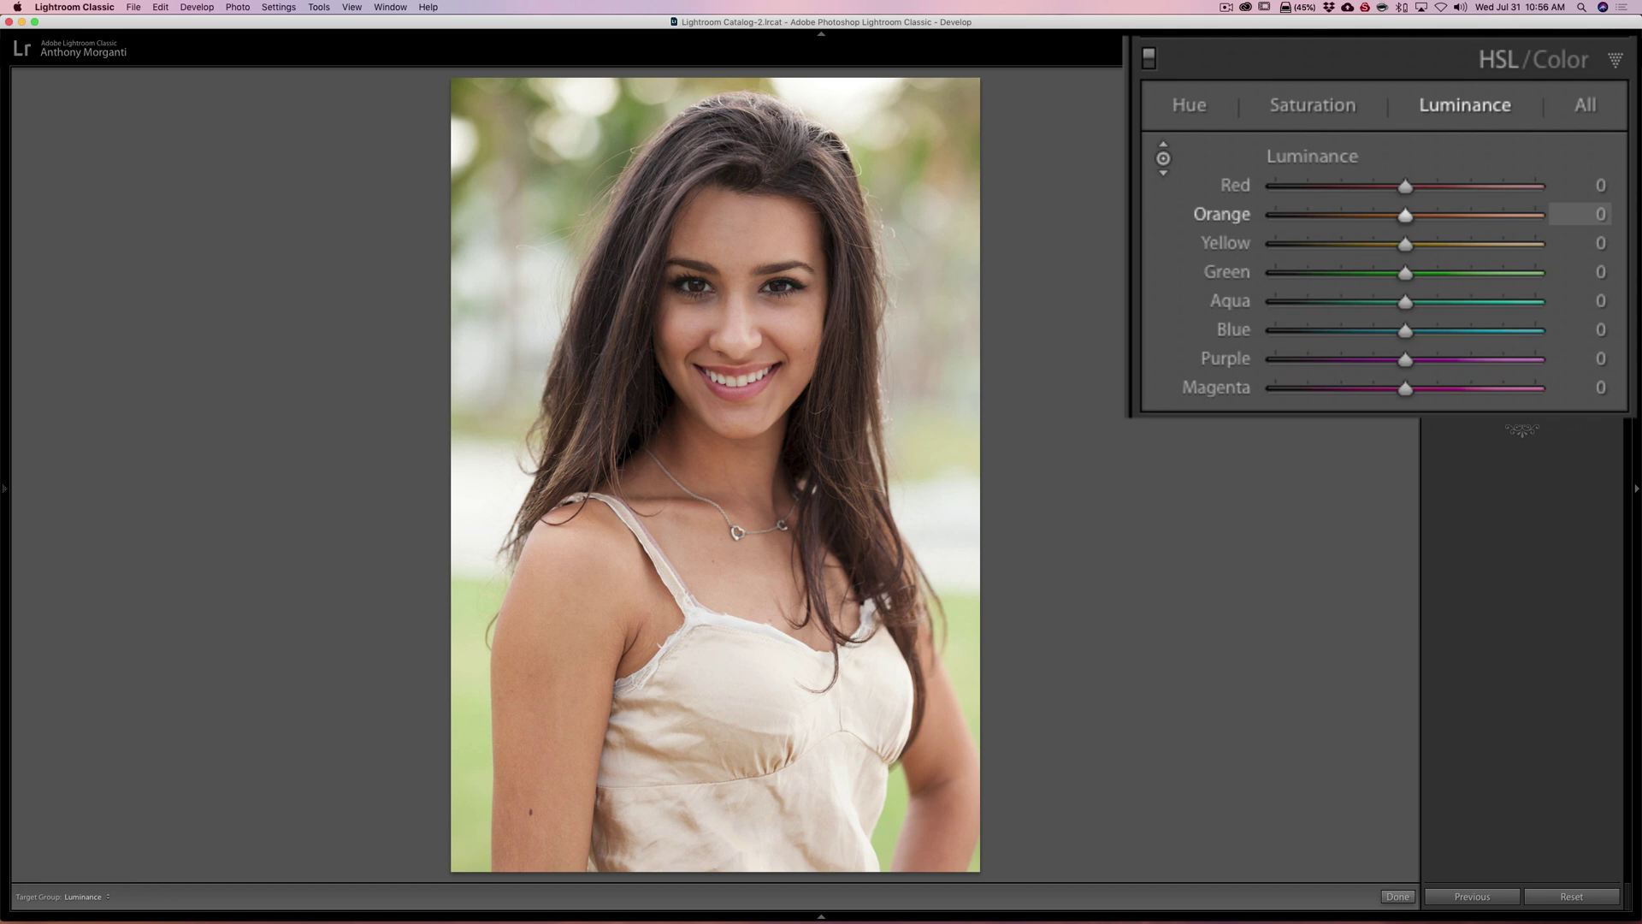
{"action": "mouse_move", "coordinate": [581, 649]}
{"action": "left_mouse_down"}
{"action": "mouse_move", "coordinate": [582, 604]}
{"action": "mouse_move", "coordinate": [581, 688]}
{"action": "mouse_move", "coordinate": [582, 627]}
{"action": "mouse_move", "coordinate": [581, 655]}
{"action": "left_mouse_up"}
{"action": "mouse_move", "coordinate": [735, 342]}
{"action": "left_mouse_down"}
{"action": "mouse_move", "coordinate": [736, 366]}
{"action": "mouse_move", "coordinate": [735, 345]}
{"action": "left_mouse_up"}
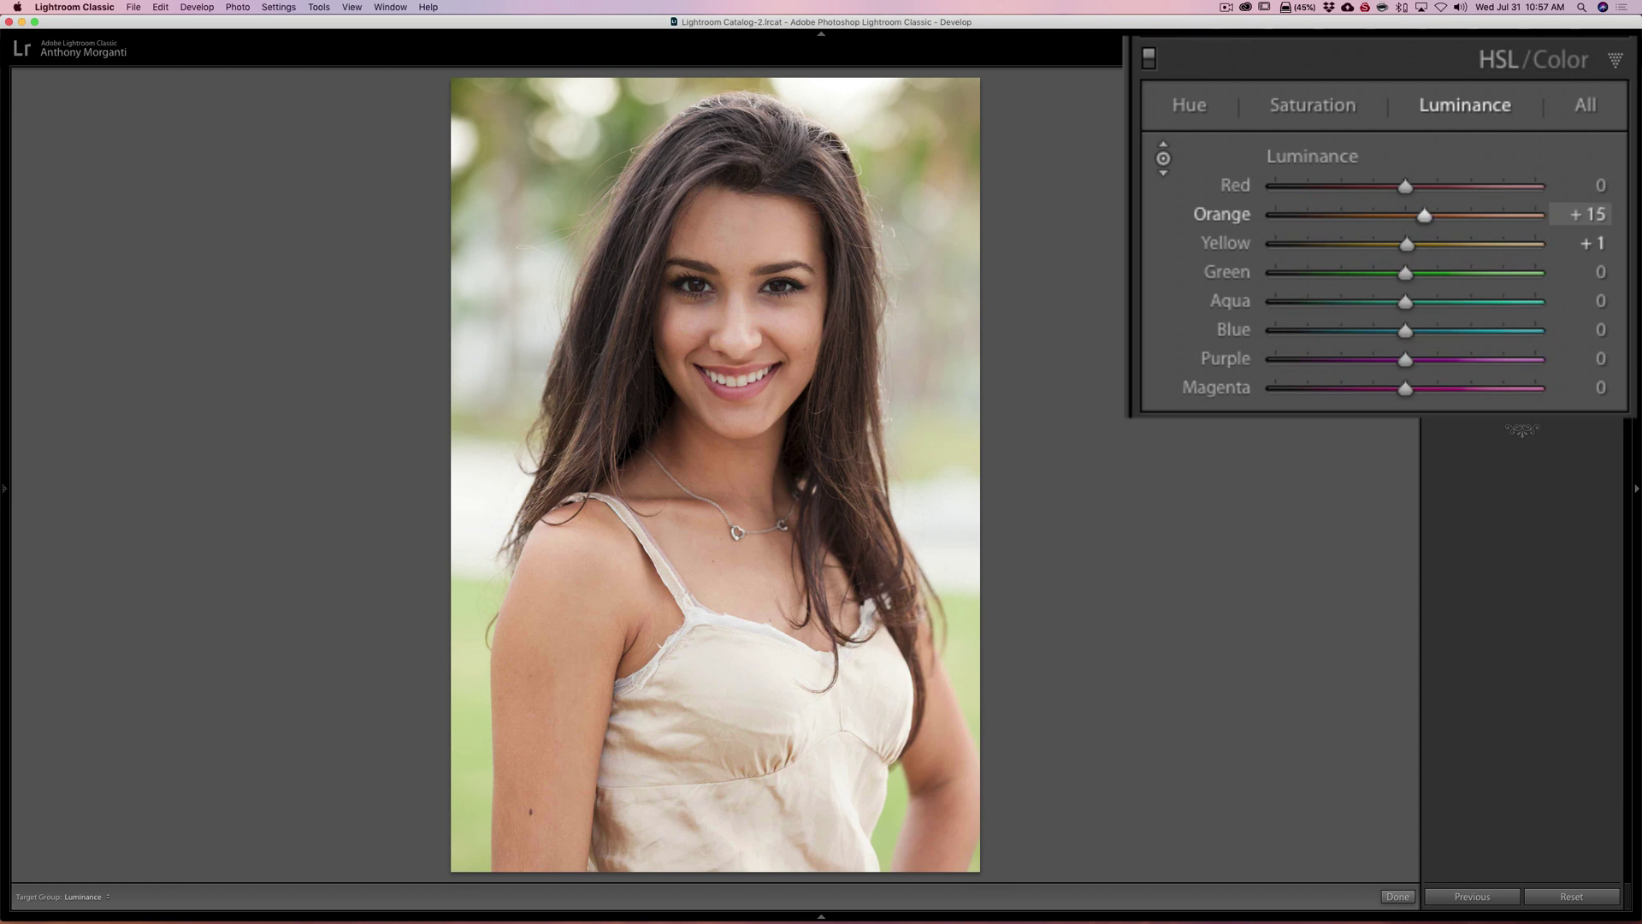
{"action": "left_click_drag", "start_coordinate": [738, 262], "coordinate": [738, 263]}
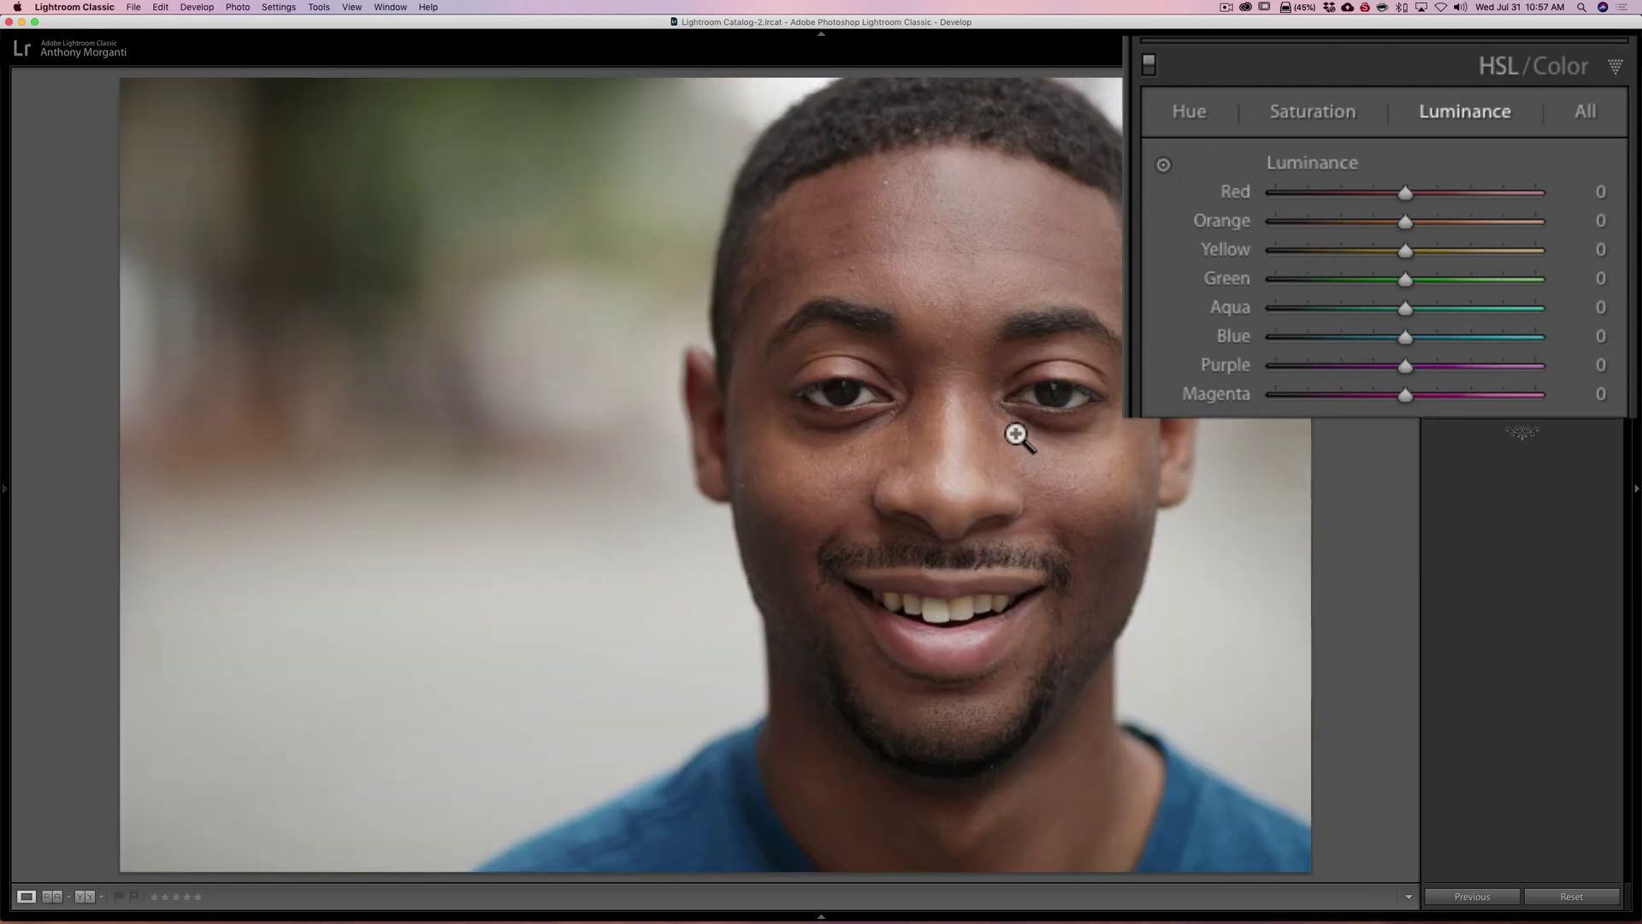
Brighten the man's skin with targeted luminance adjustment to Orange +74 and Red +4, and compare it with the original.
{"action": "left_click", "coordinate": [1161, 162]}
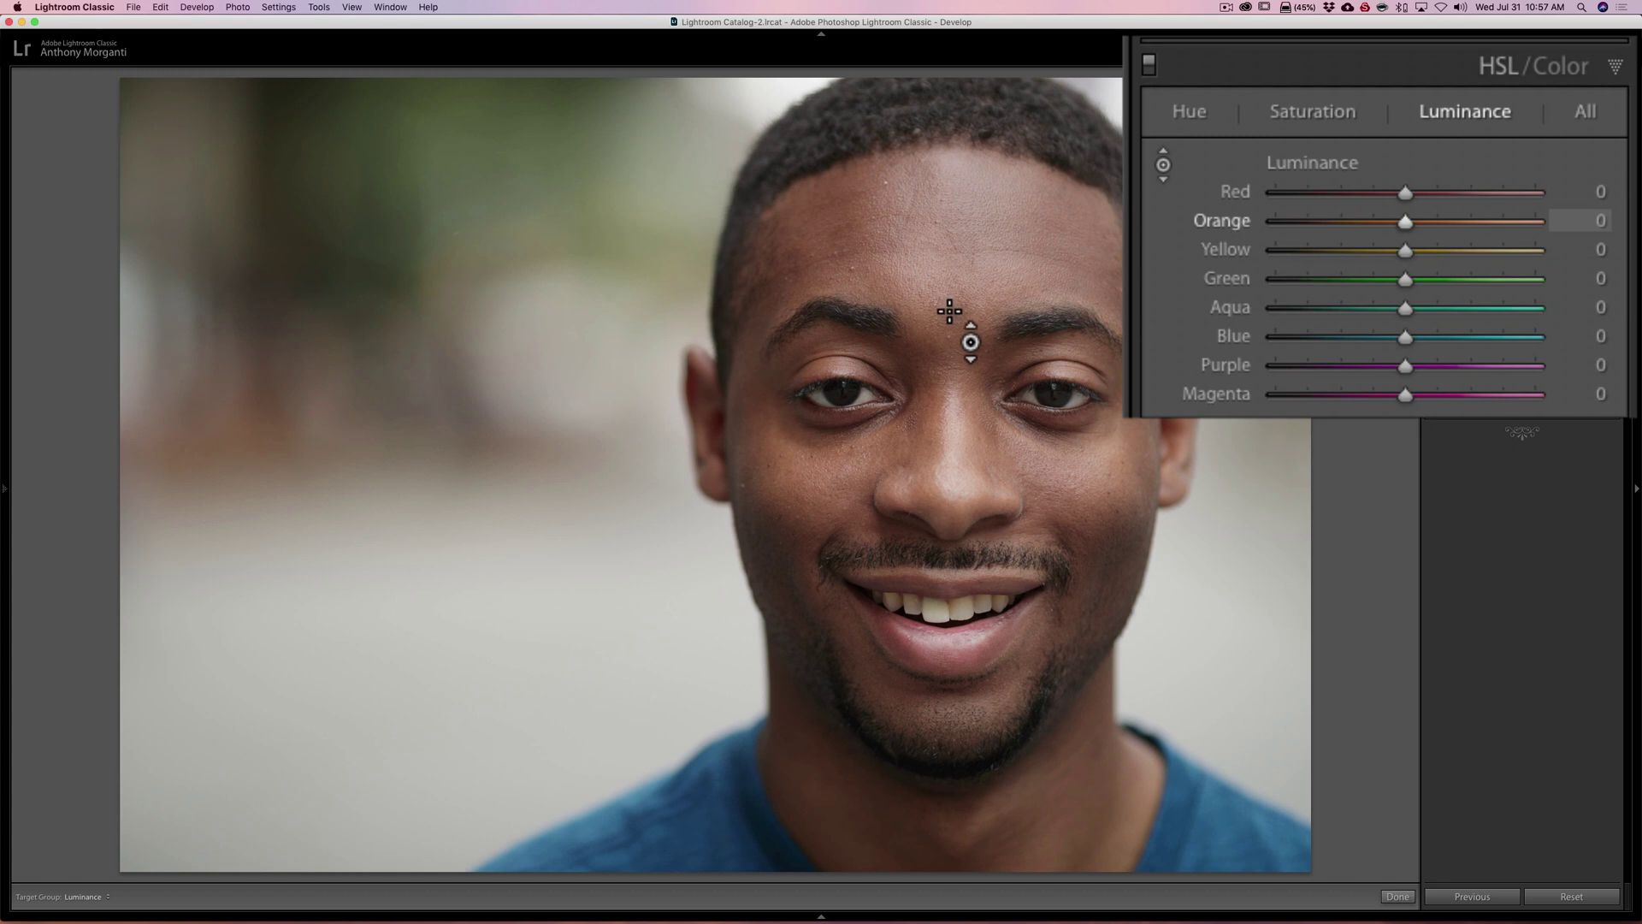
{"action": "left_click_drag", "start_coordinate": [949, 312], "coordinate": [950, 248]}
{"action": "key", "text": "Escape"}
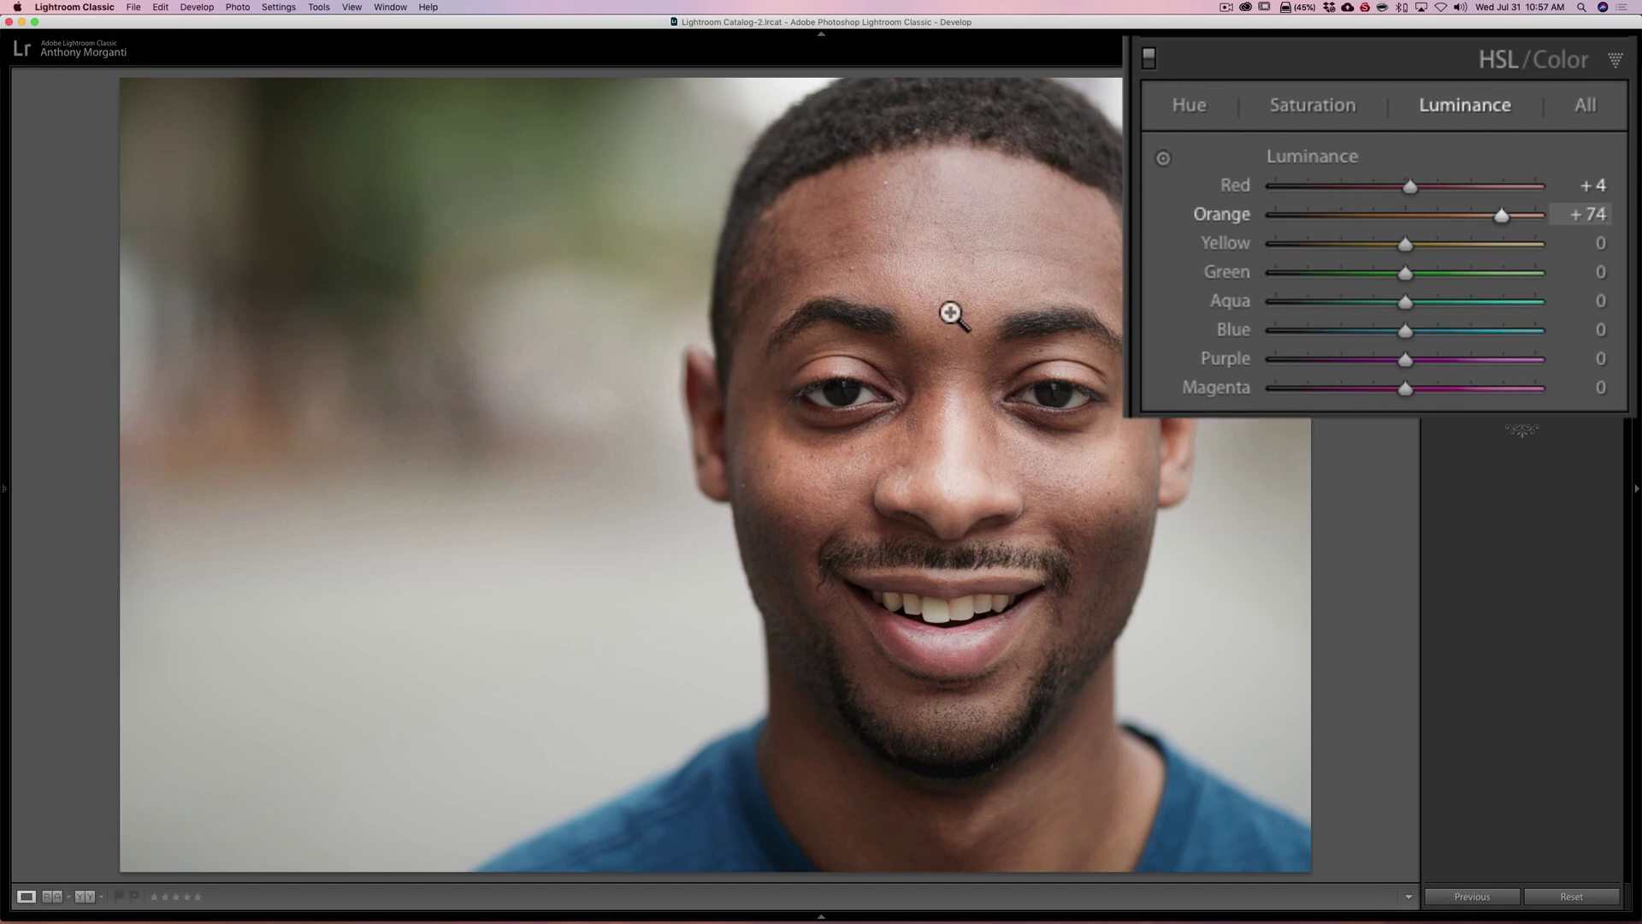
{"action": "key", "text": "backslash"}
{"action": "key", "text": "backslash"}
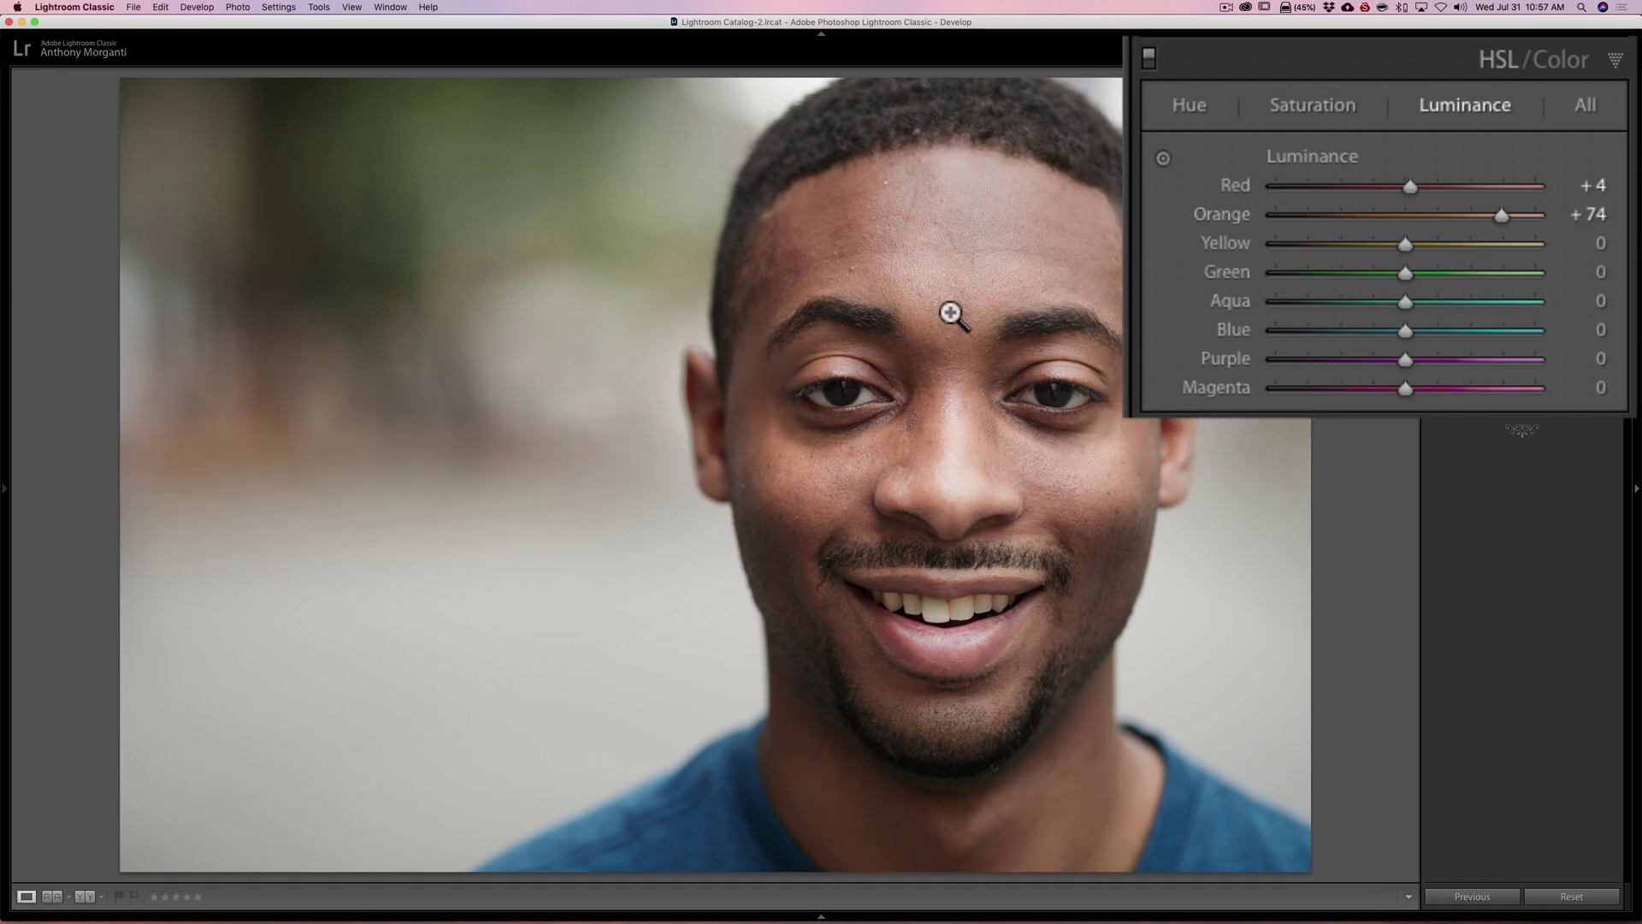
Go to the photo of the woman in the black coat and brighten her skin with targeted luminance adjustment, raising Orange to +58.
{"action": "key", "text": "Right"}
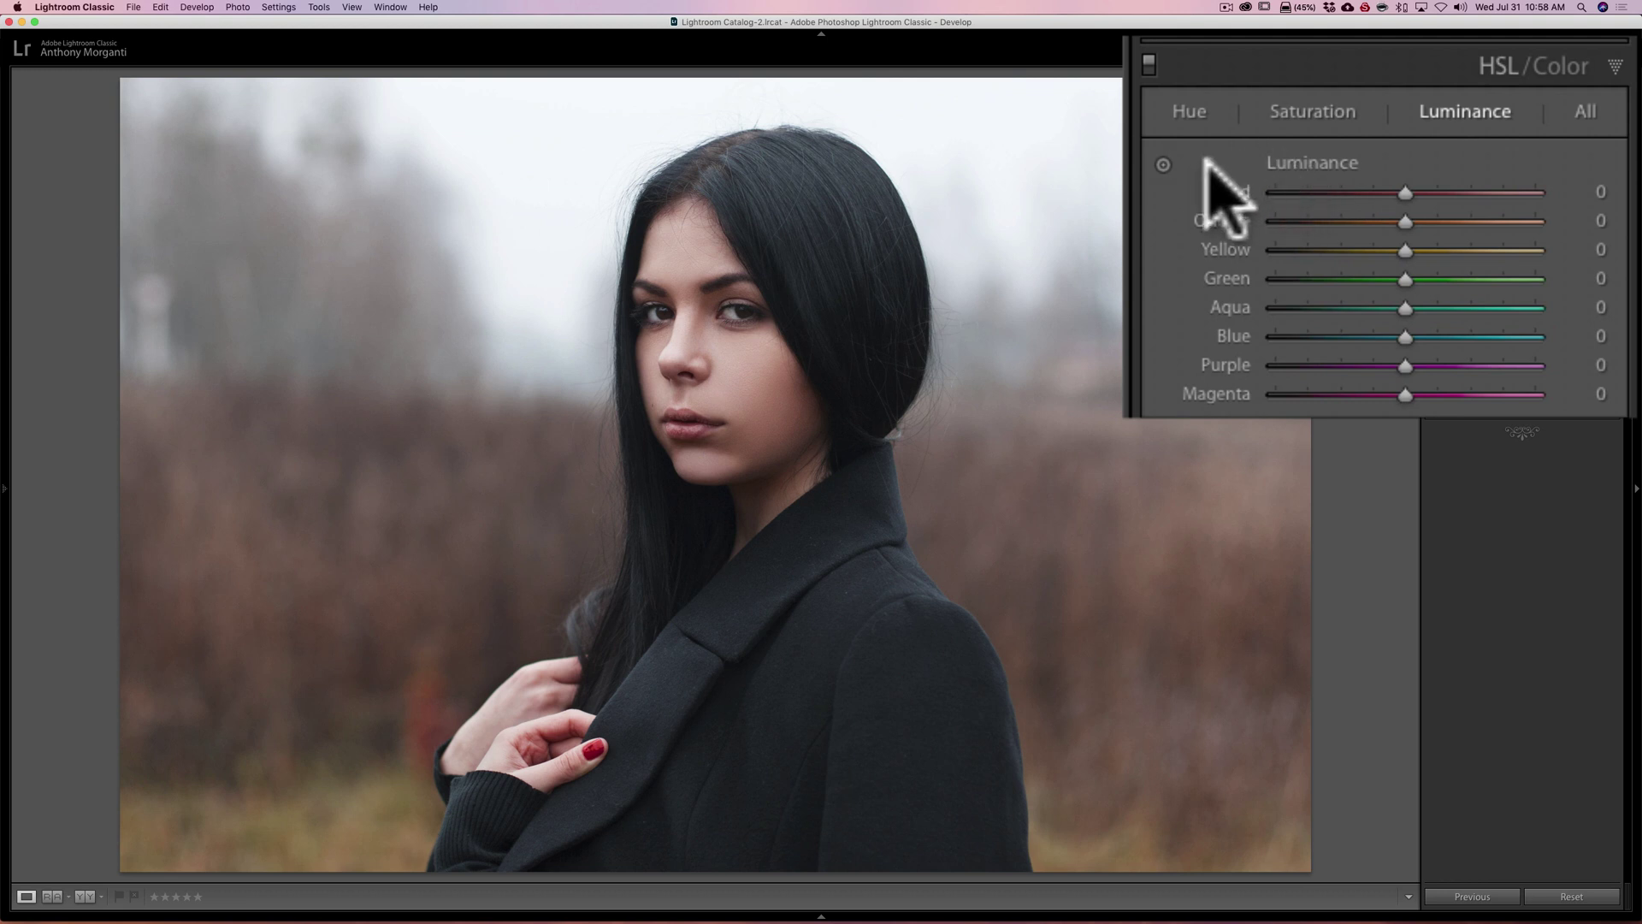
{"action": "left_click", "coordinate": [1163, 164]}
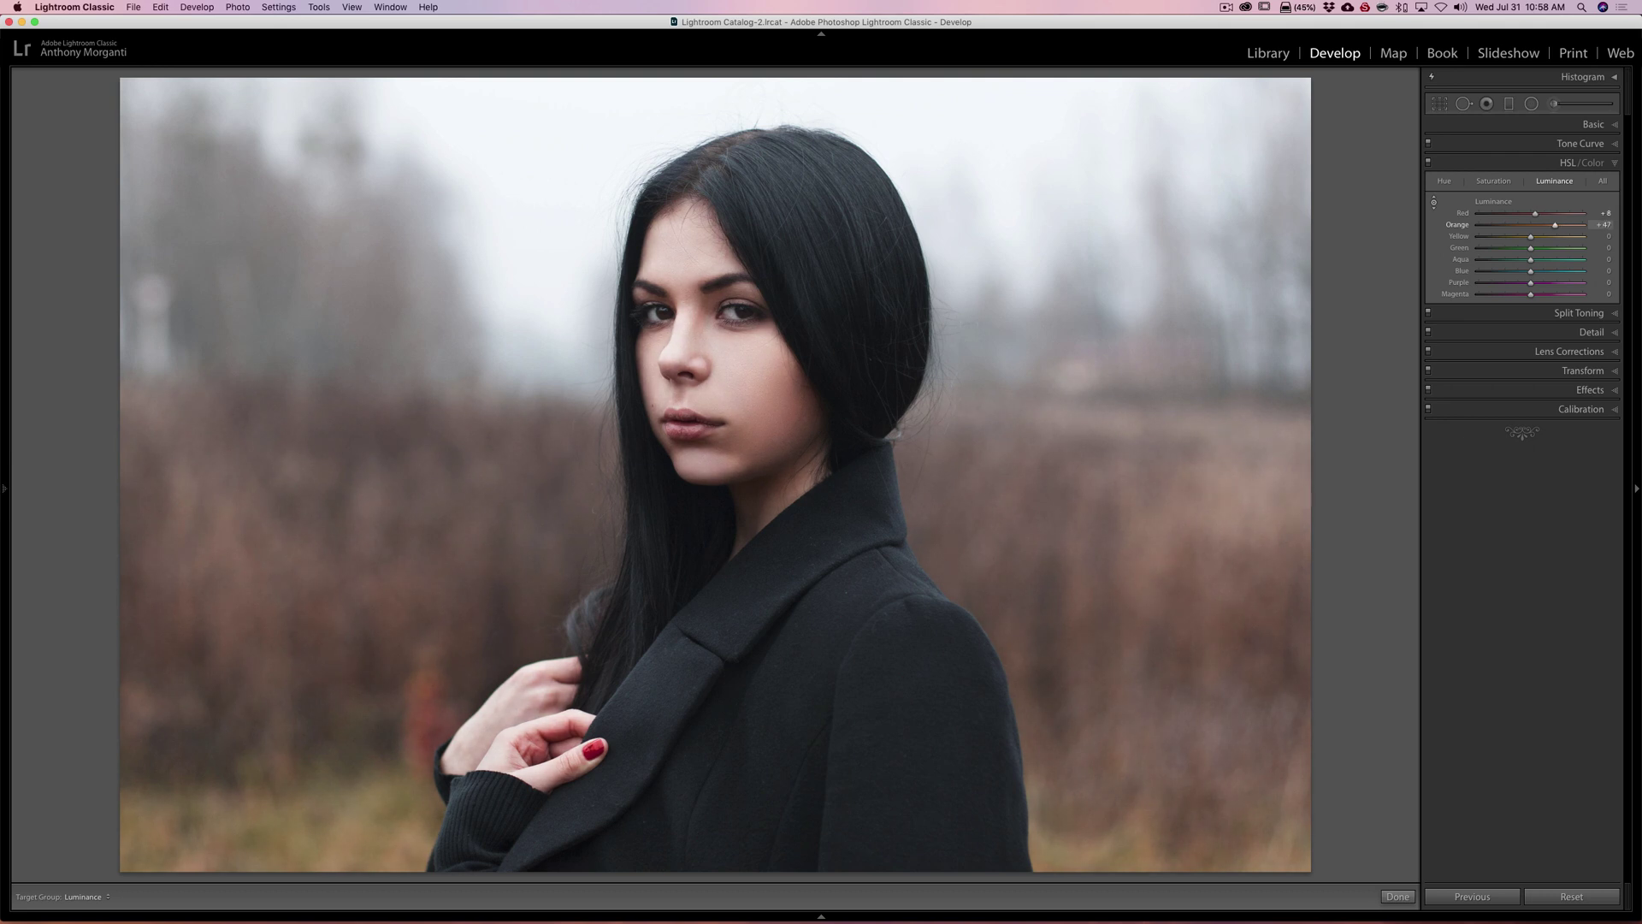
{"action": "mouse_move", "coordinate": [716, 342]}
{"action": "left_mouse_down"}
{"action": "mouse_move", "coordinate": [716, 316]}
{"action": "mouse_move", "coordinate": [715, 367]}
{"action": "mouse_move", "coordinate": [716, 349]}
{"action": "left_mouse_up"}
{"action": "key", "text": "Escape"}
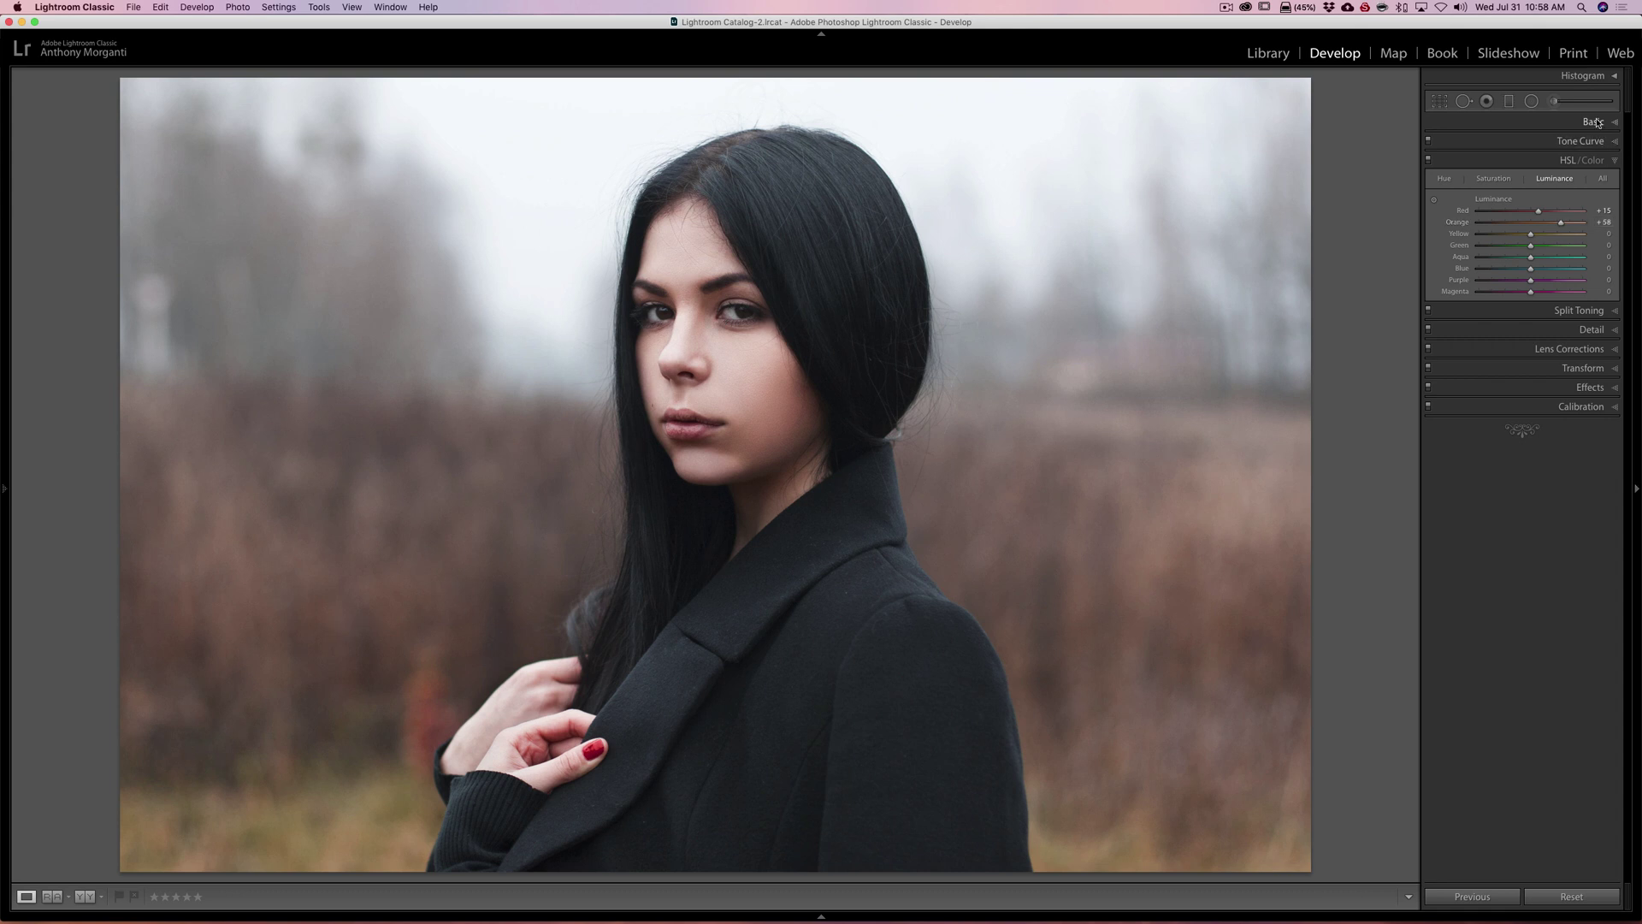
Paint over the sky and background behind the woman in the black coat using an Adjustment Brush with Exposure 0 and Highlights −100.
{"action": "left_click", "coordinate": [1555, 103]}
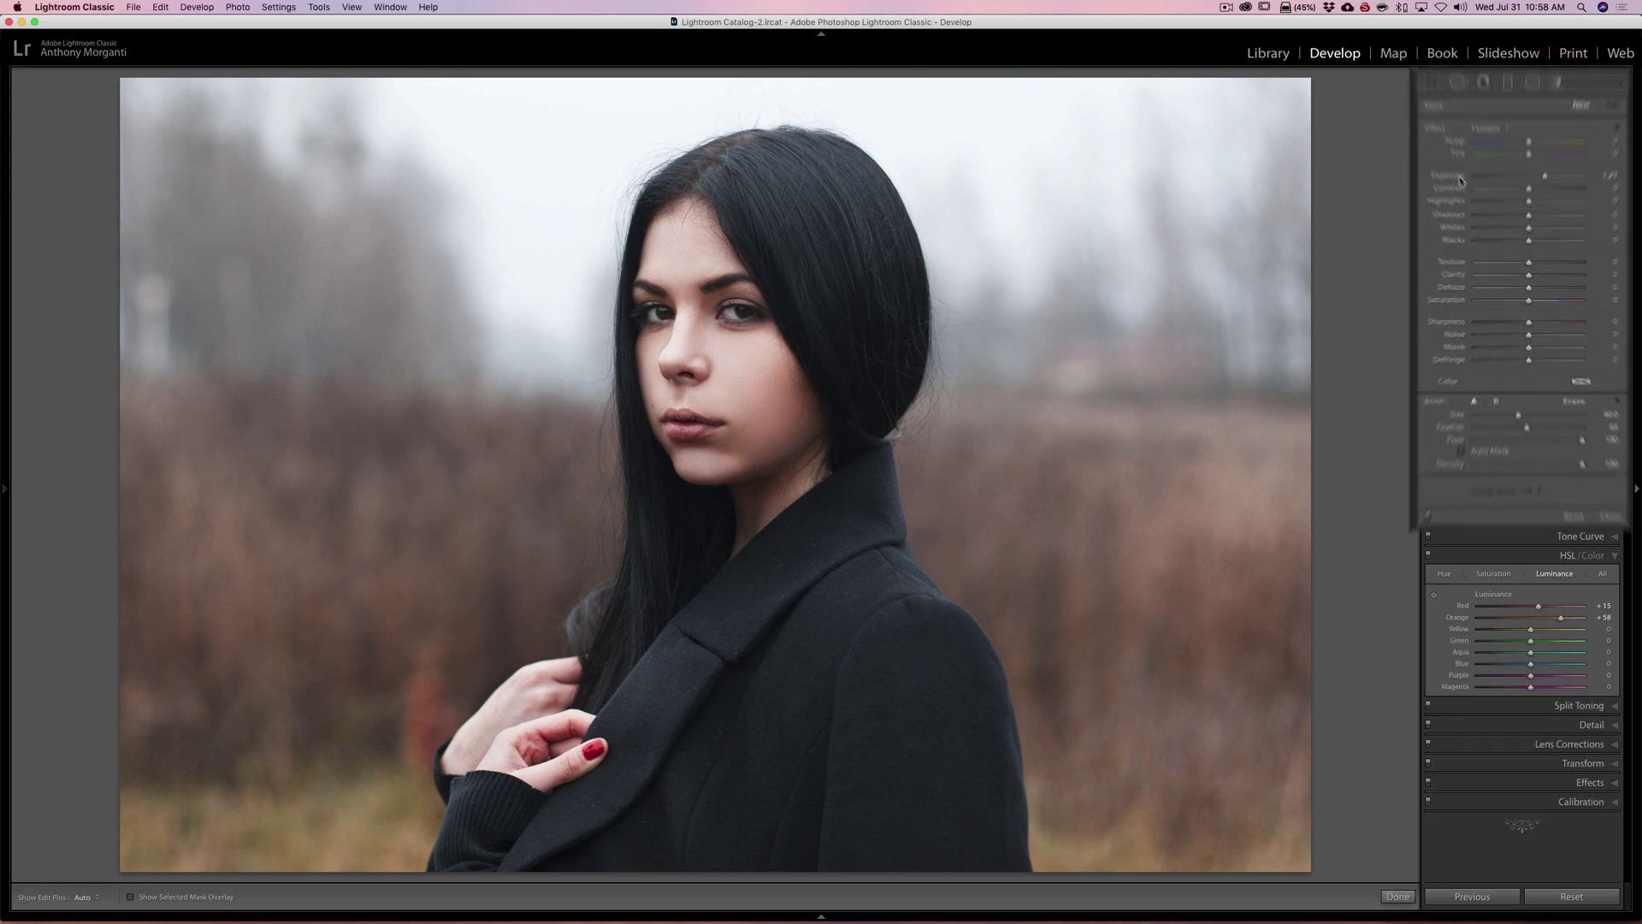
{"action": "double_click", "coordinate": [1460, 176]}
{"action": "left_click_drag", "start_coordinate": [1528, 201], "coordinate": [1520, 202]}
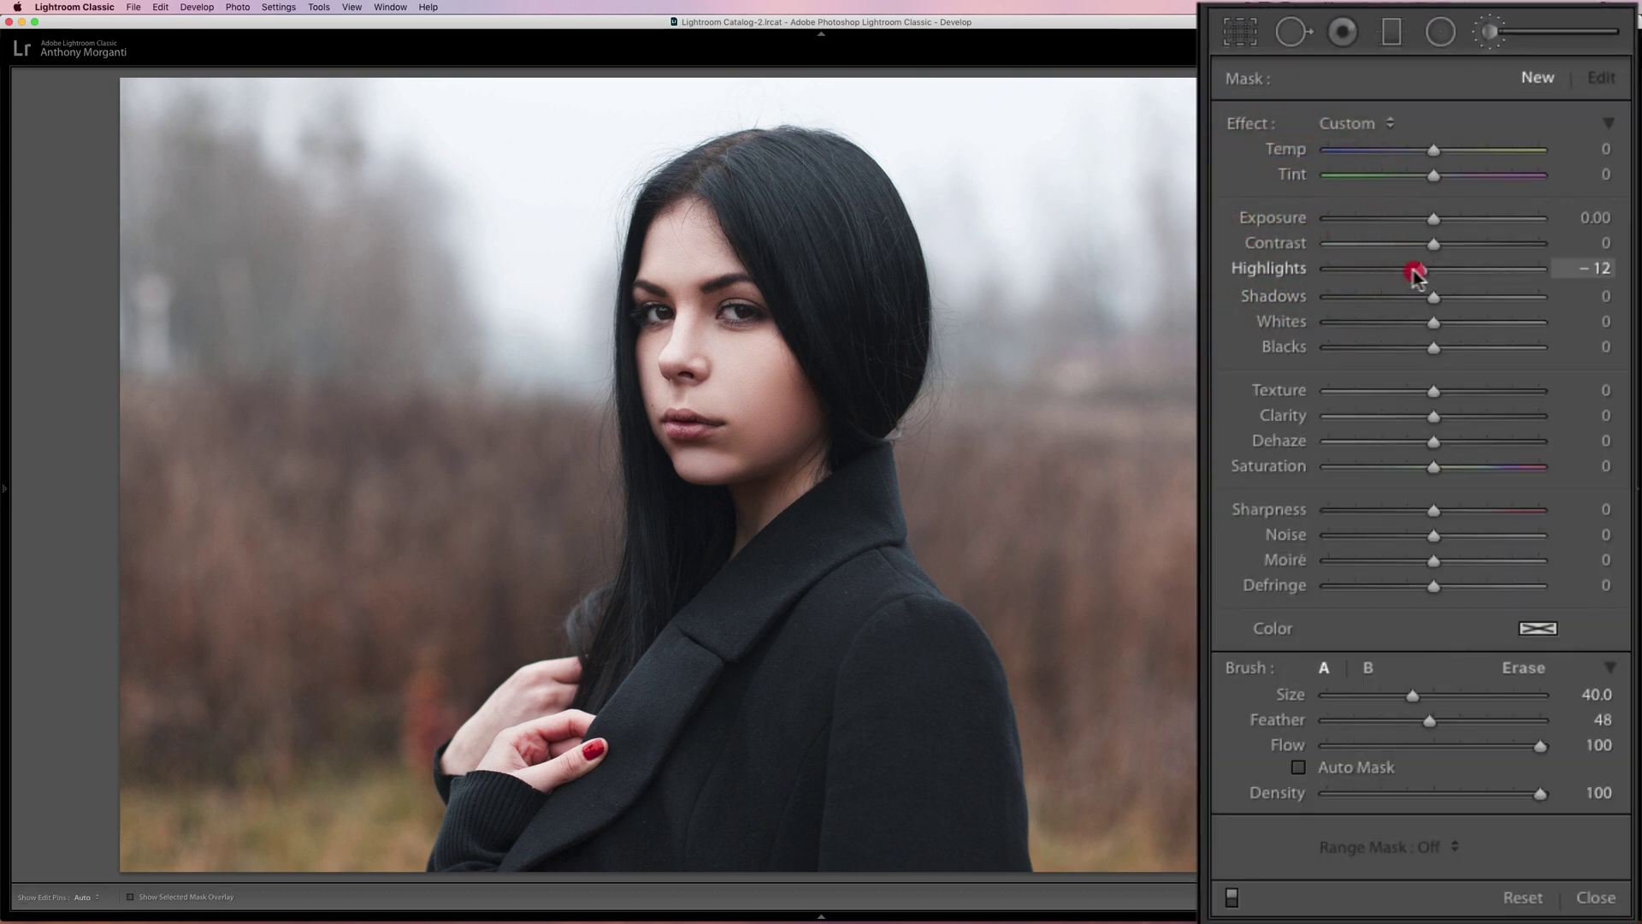
{"action": "left_click_drag", "start_coordinate": [1415, 274], "coordinate": [1327, 274]}
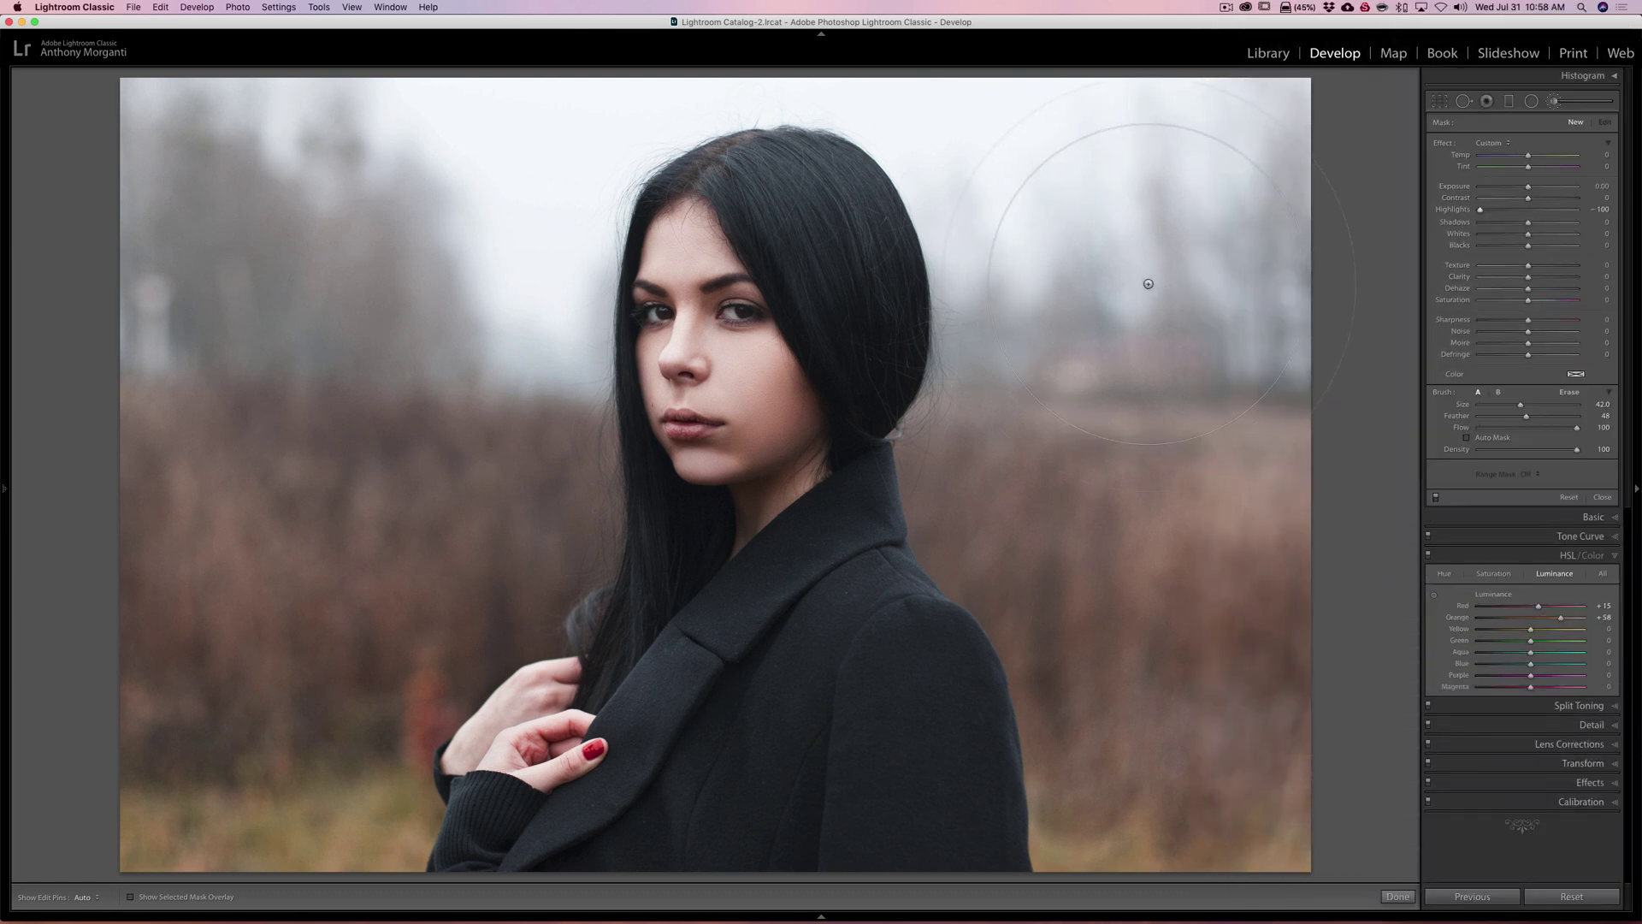
{"action": "left_click_drag", "start_coordinate": [1117, 220], "coordinate": [767, 70]}
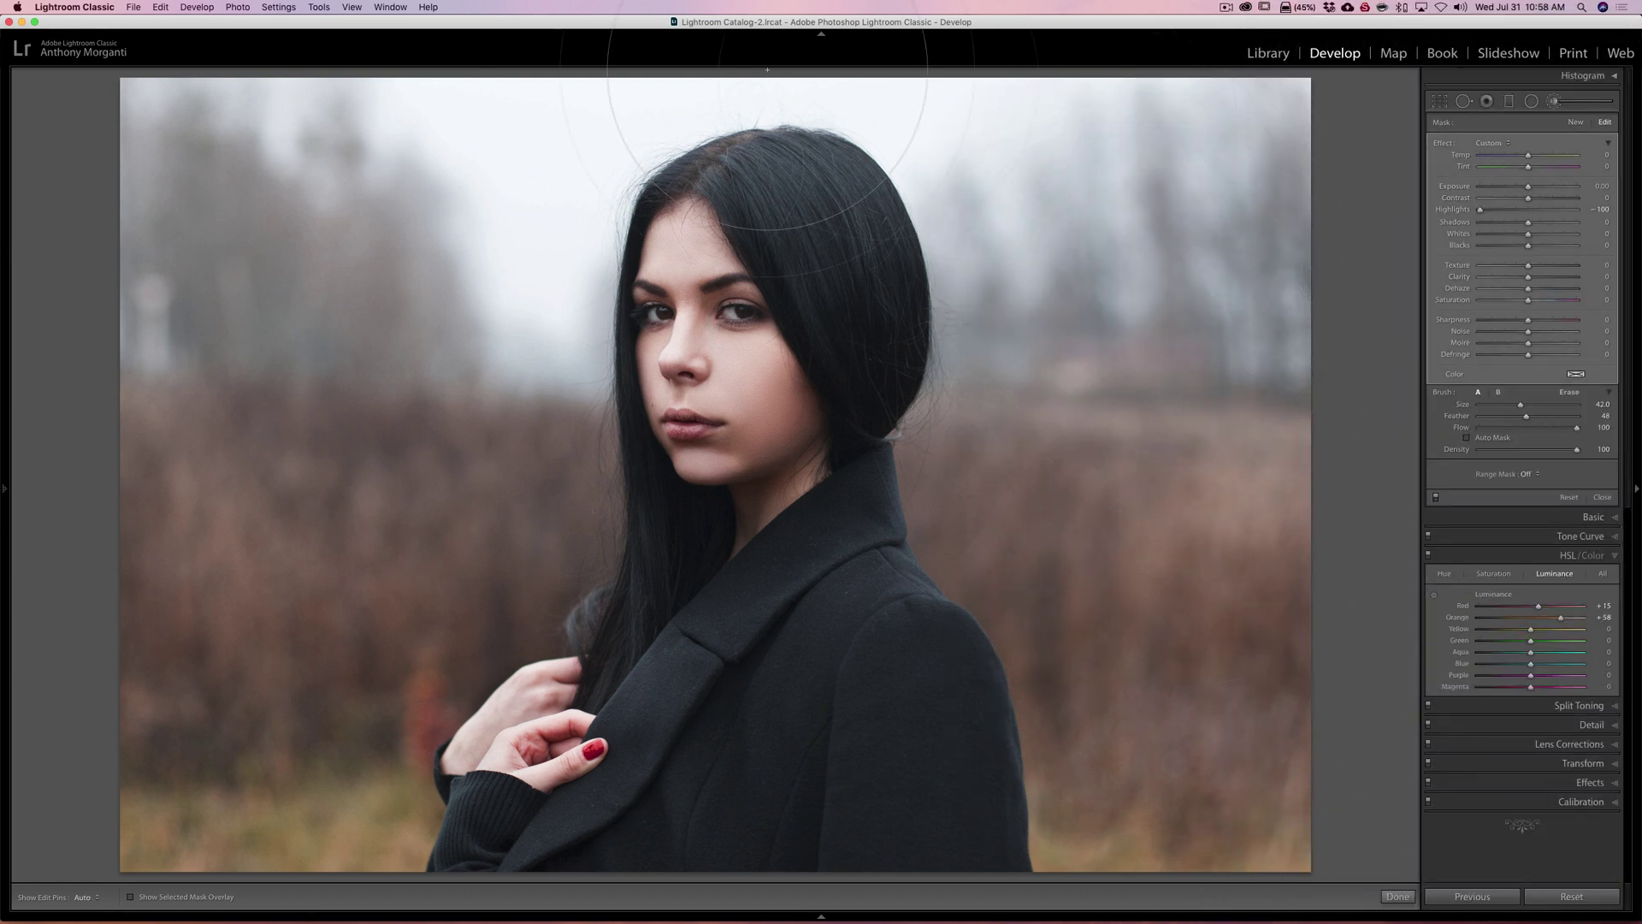
{"action": "left_click_drag", "start_coordinate": [256, 154], "coordinate": [422, 220]}
{"action": "key", "text": "h"}
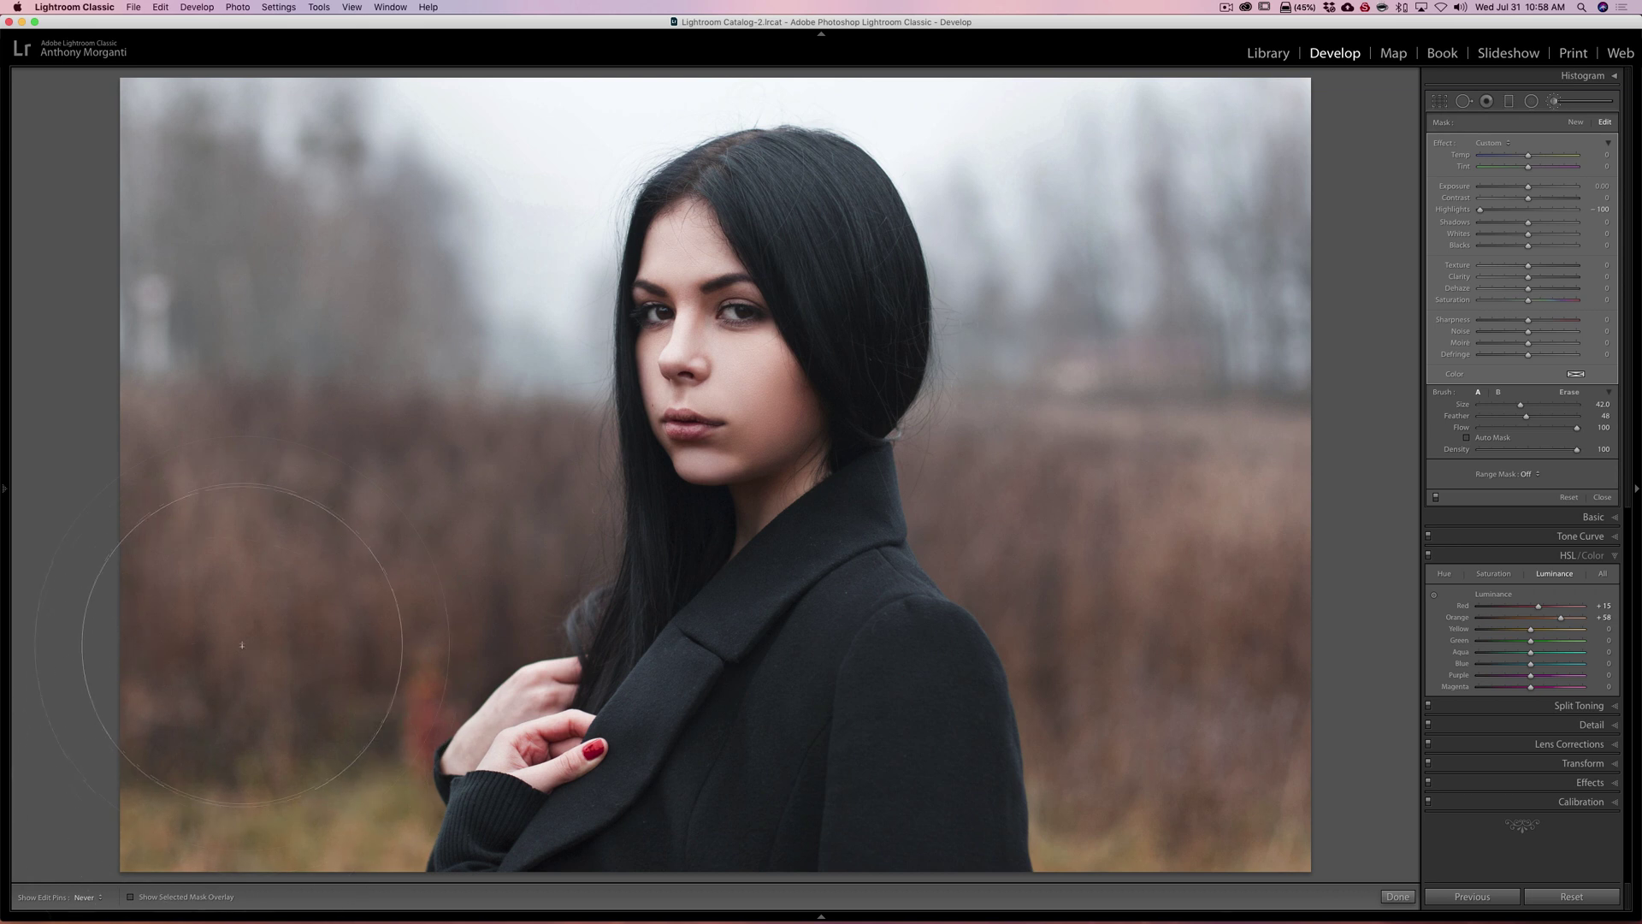
{"action": "key", "text": "h"}
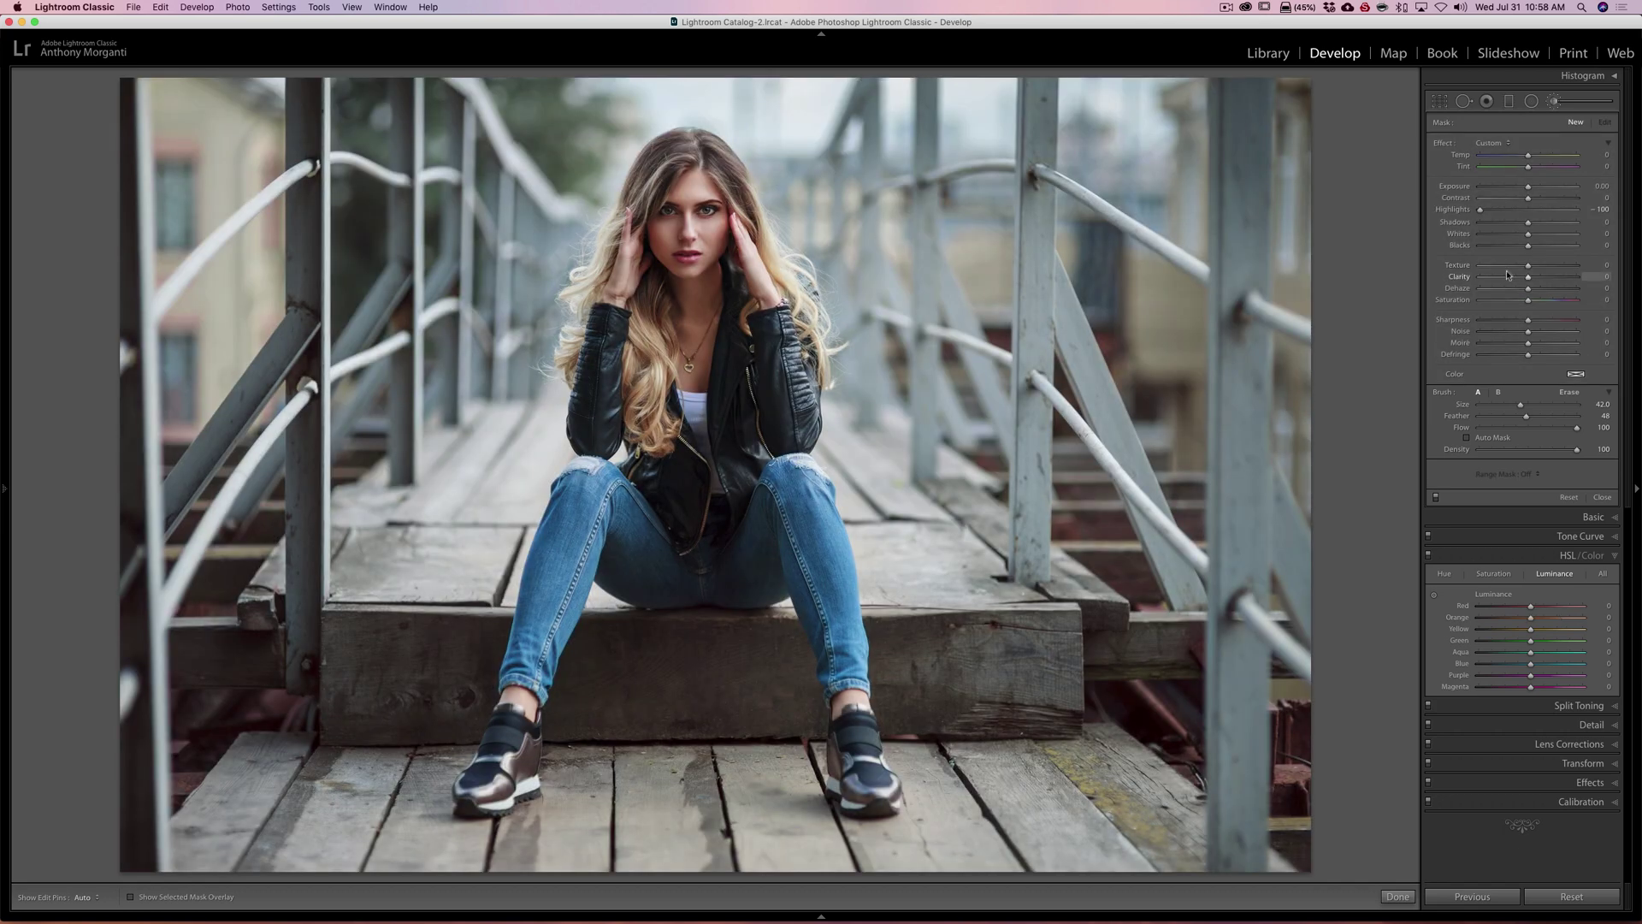
Leave the Adjustment Brush and brighten the skin of the woman seated on the wooden bridge with targeted luminance adjustment.
{"action": "left_click", "coordinate": [1553, 101]}
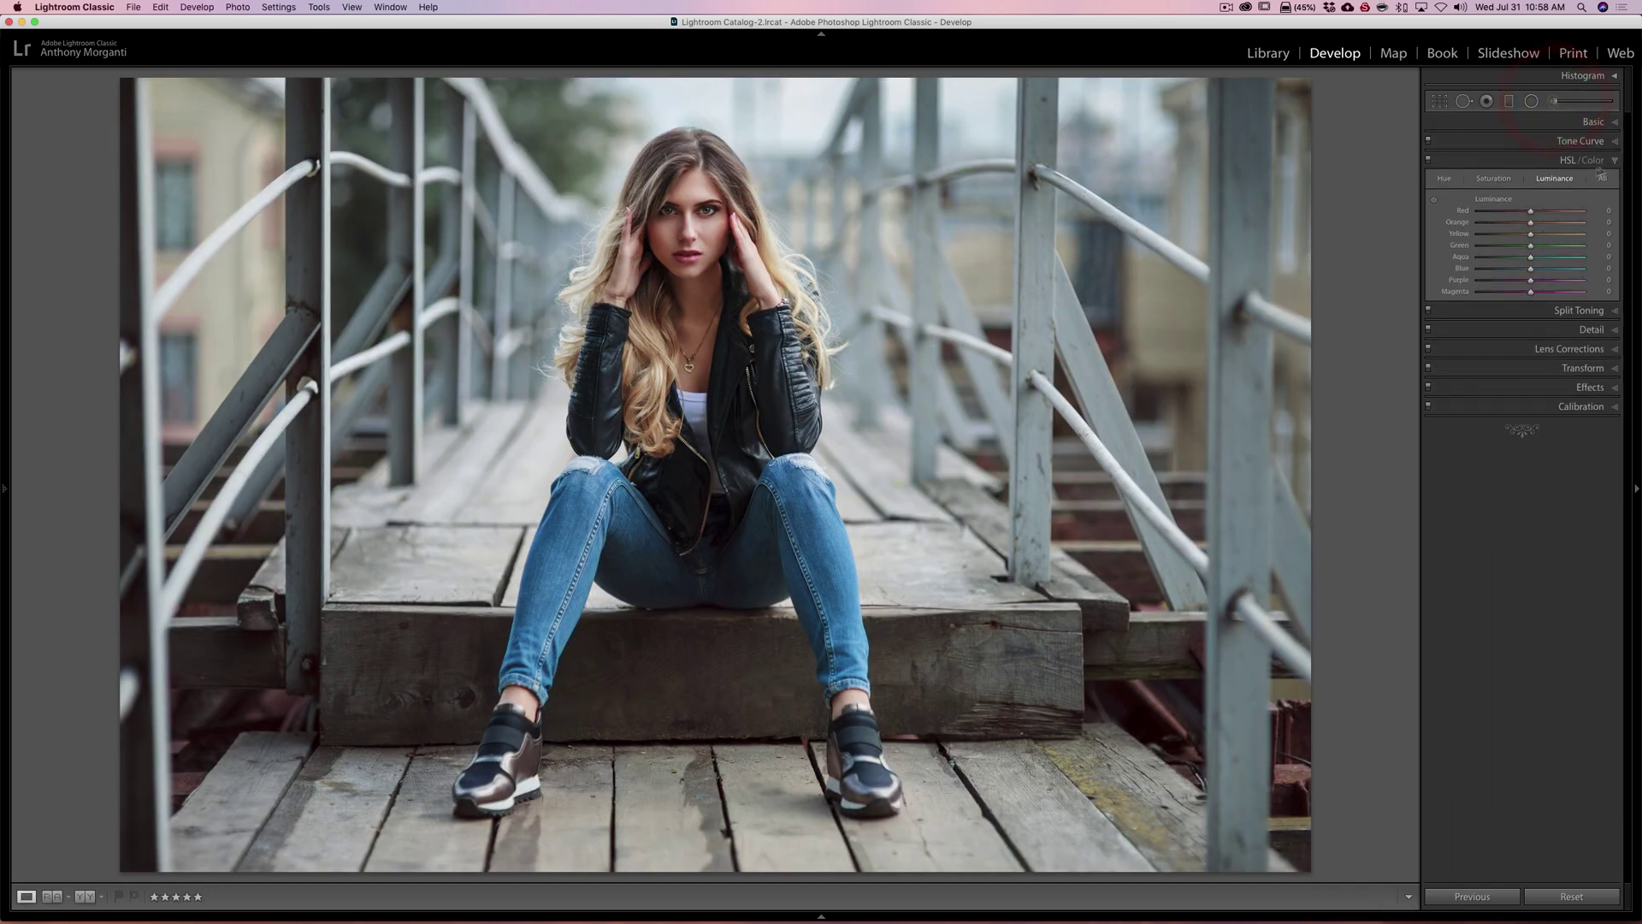
{"action": "left_click", "coordinate": [1157, 165]}
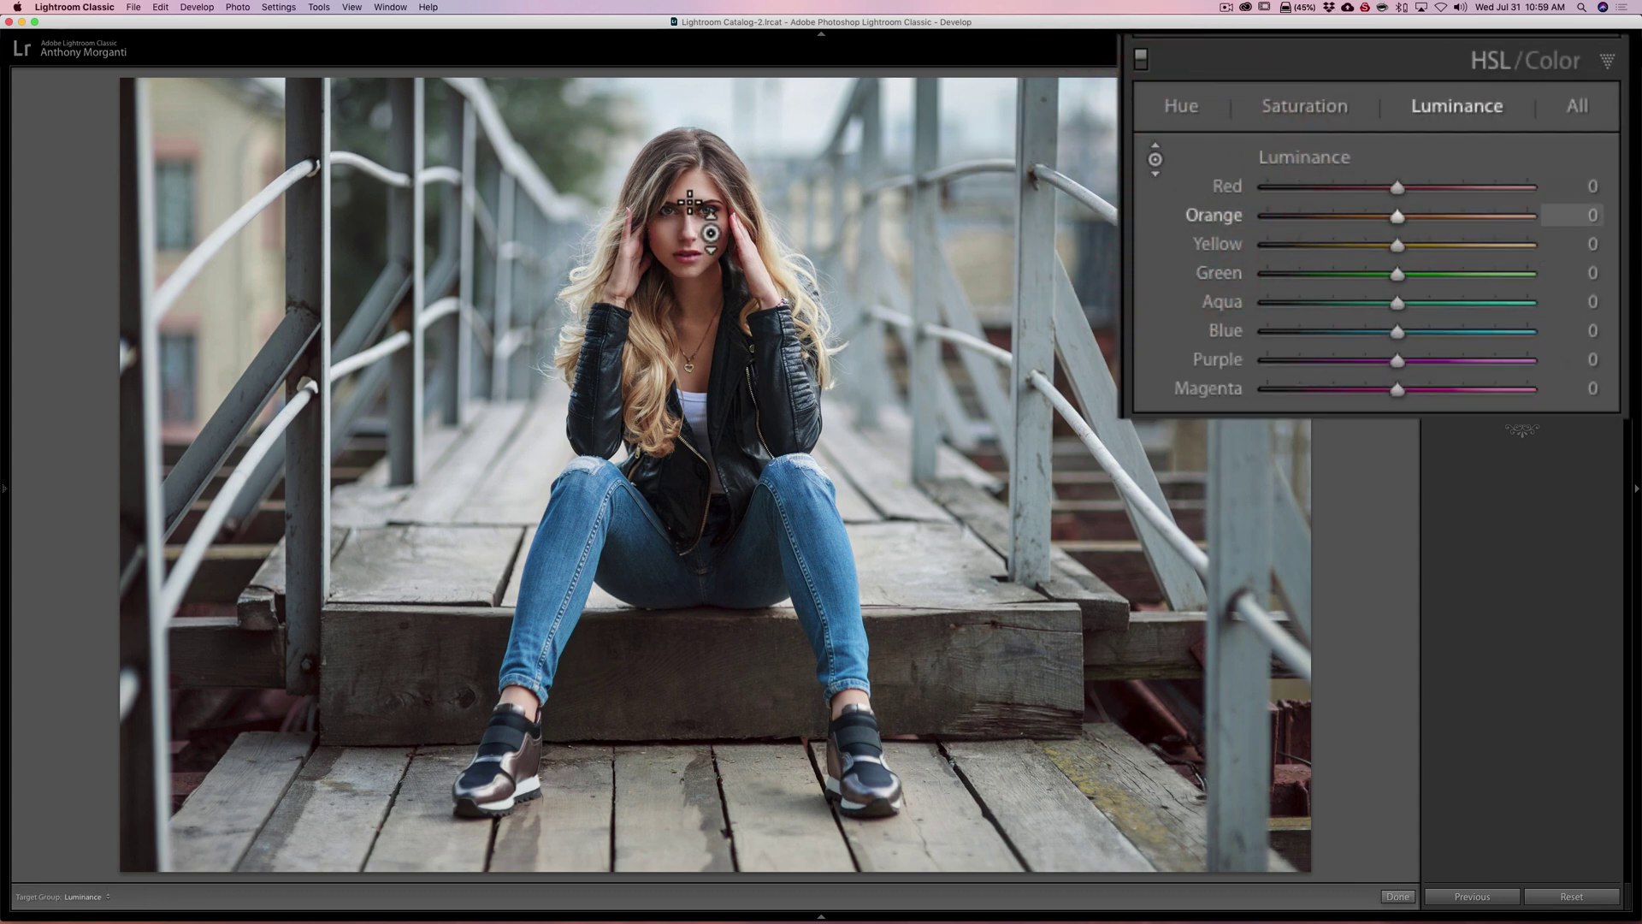
{"action": "left_click_drag", "start_coordinate": [689, 203], "coordinate": [689, 120]}
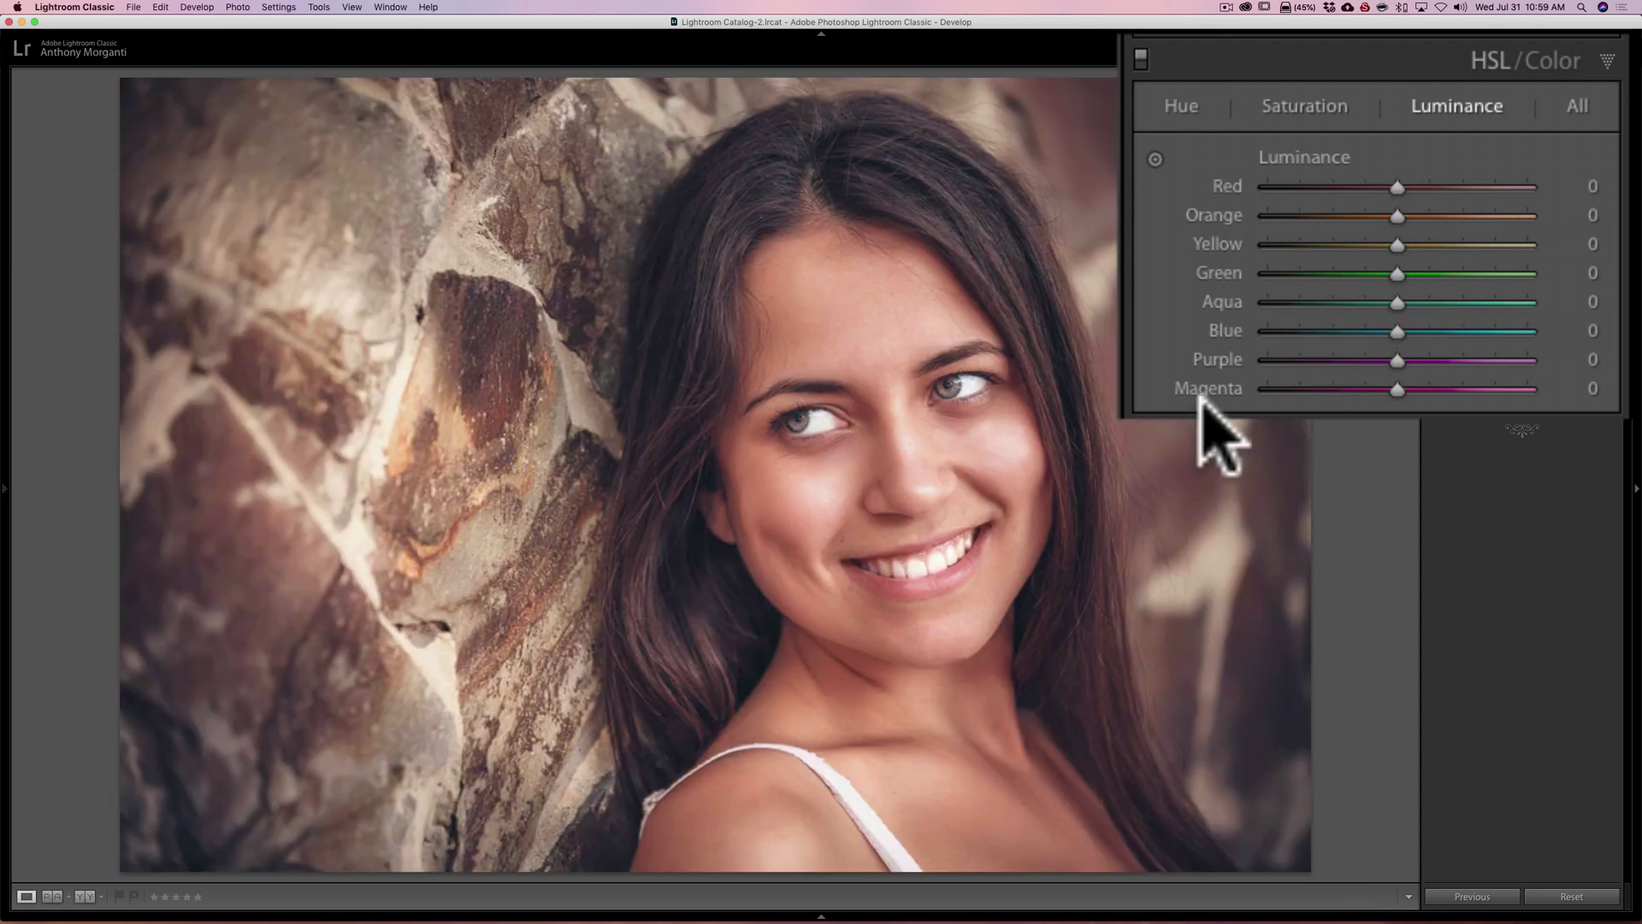
Brighten the skin of the woman by the stone wall with targeted luminance adjustment, settling on Orange +22 and Red +2.
{"action": "left_click", "coordinate": [1154, 159]}
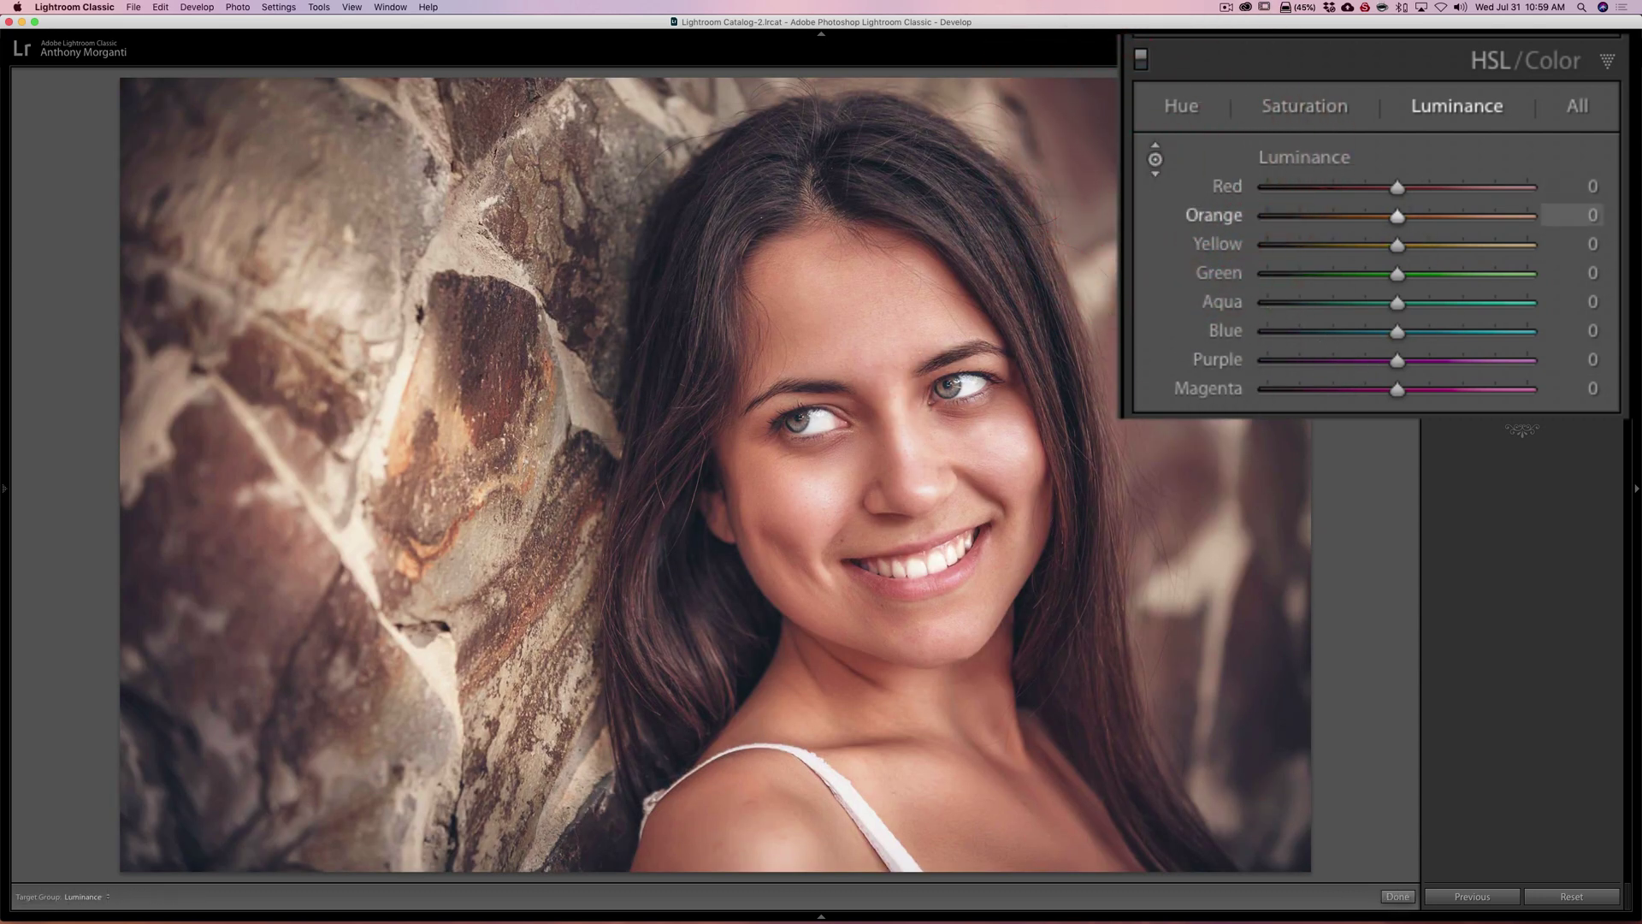
{"action": "left_click_drag", "start_coordinate": [906, 479], "coordinate": [906, 364]}
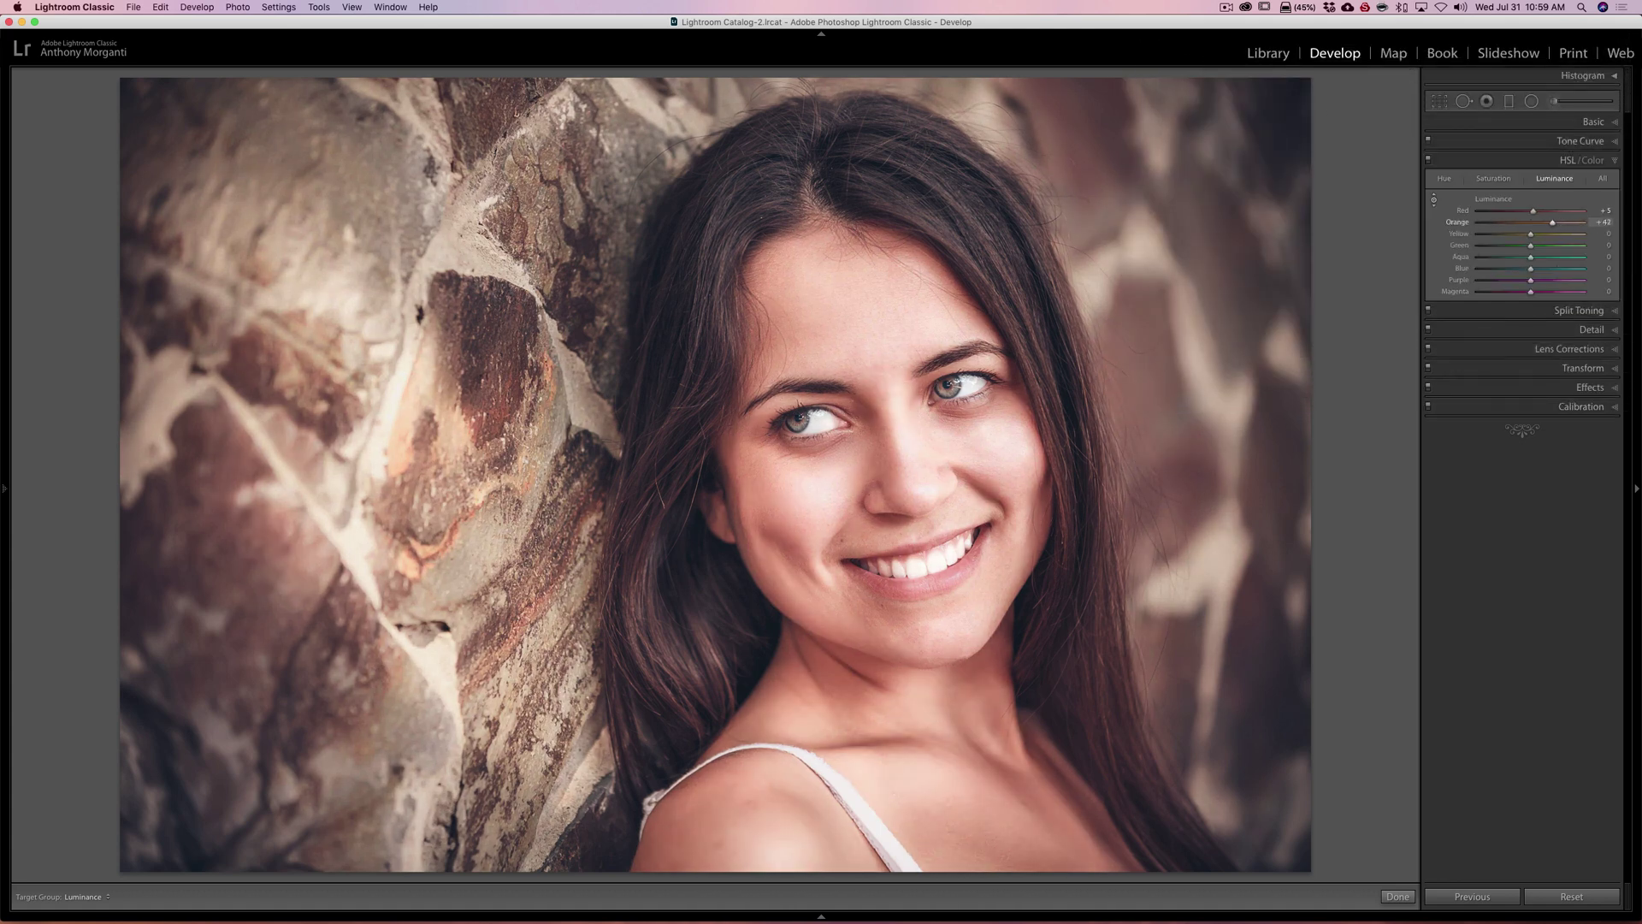
{"action": "left_click_drag", "start_coordinate": [768, 796], "coordinate": [768, 804]}
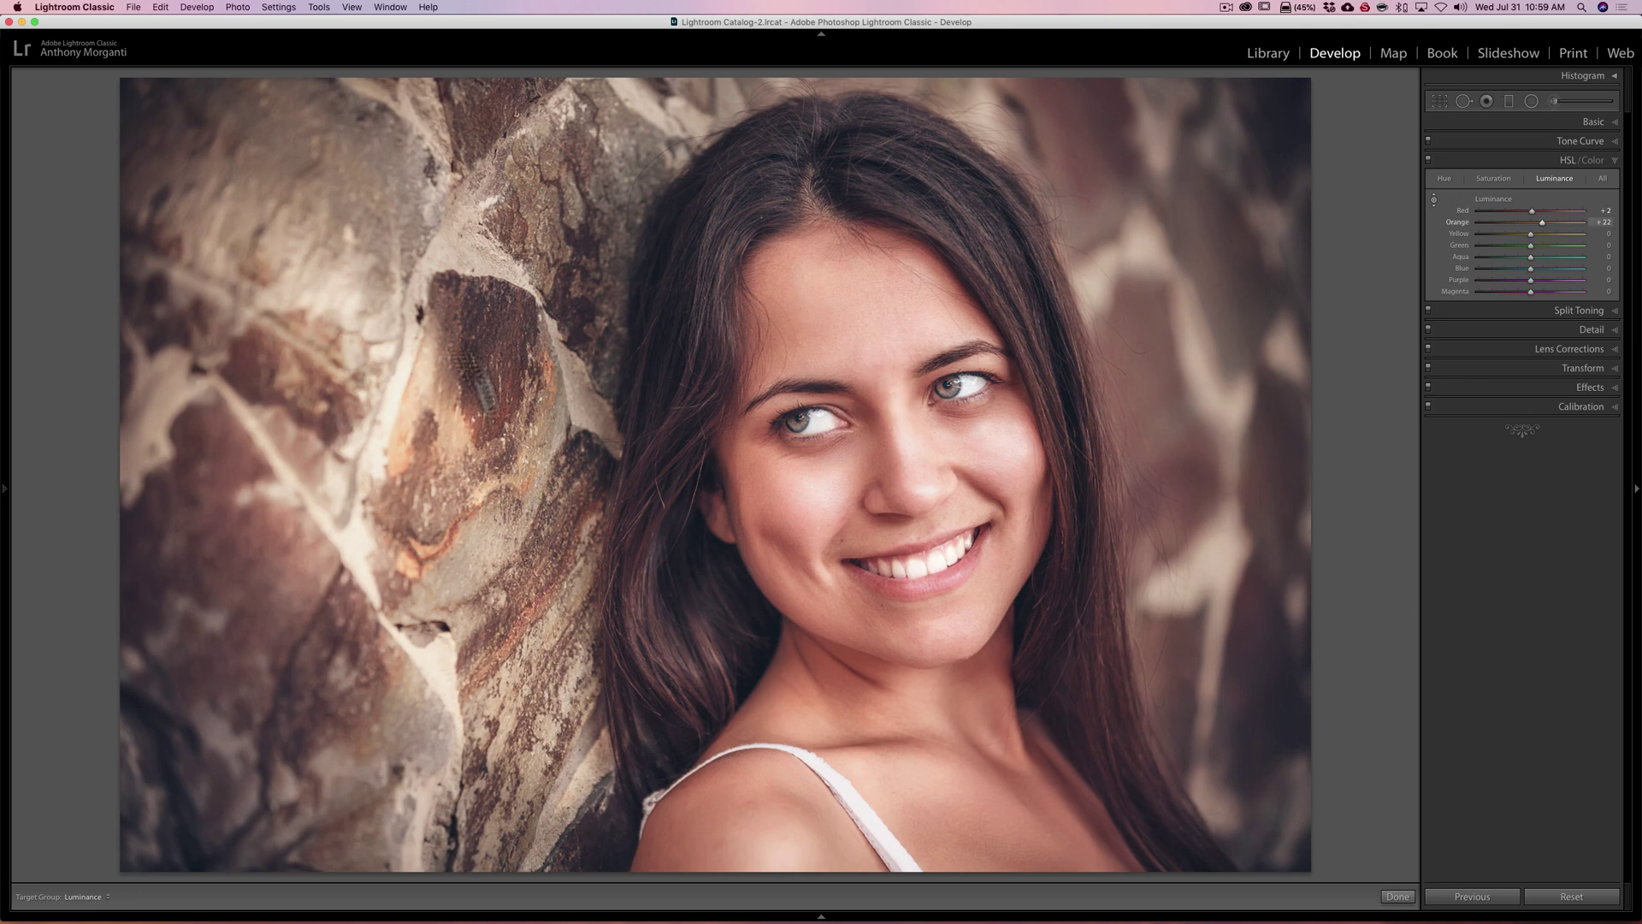
Paint the stone wall behind the woman using an Adjustment Brush with Highlights −100 to tone down the background.
{"action": "left_click", "coordinate": [1553, 101]}
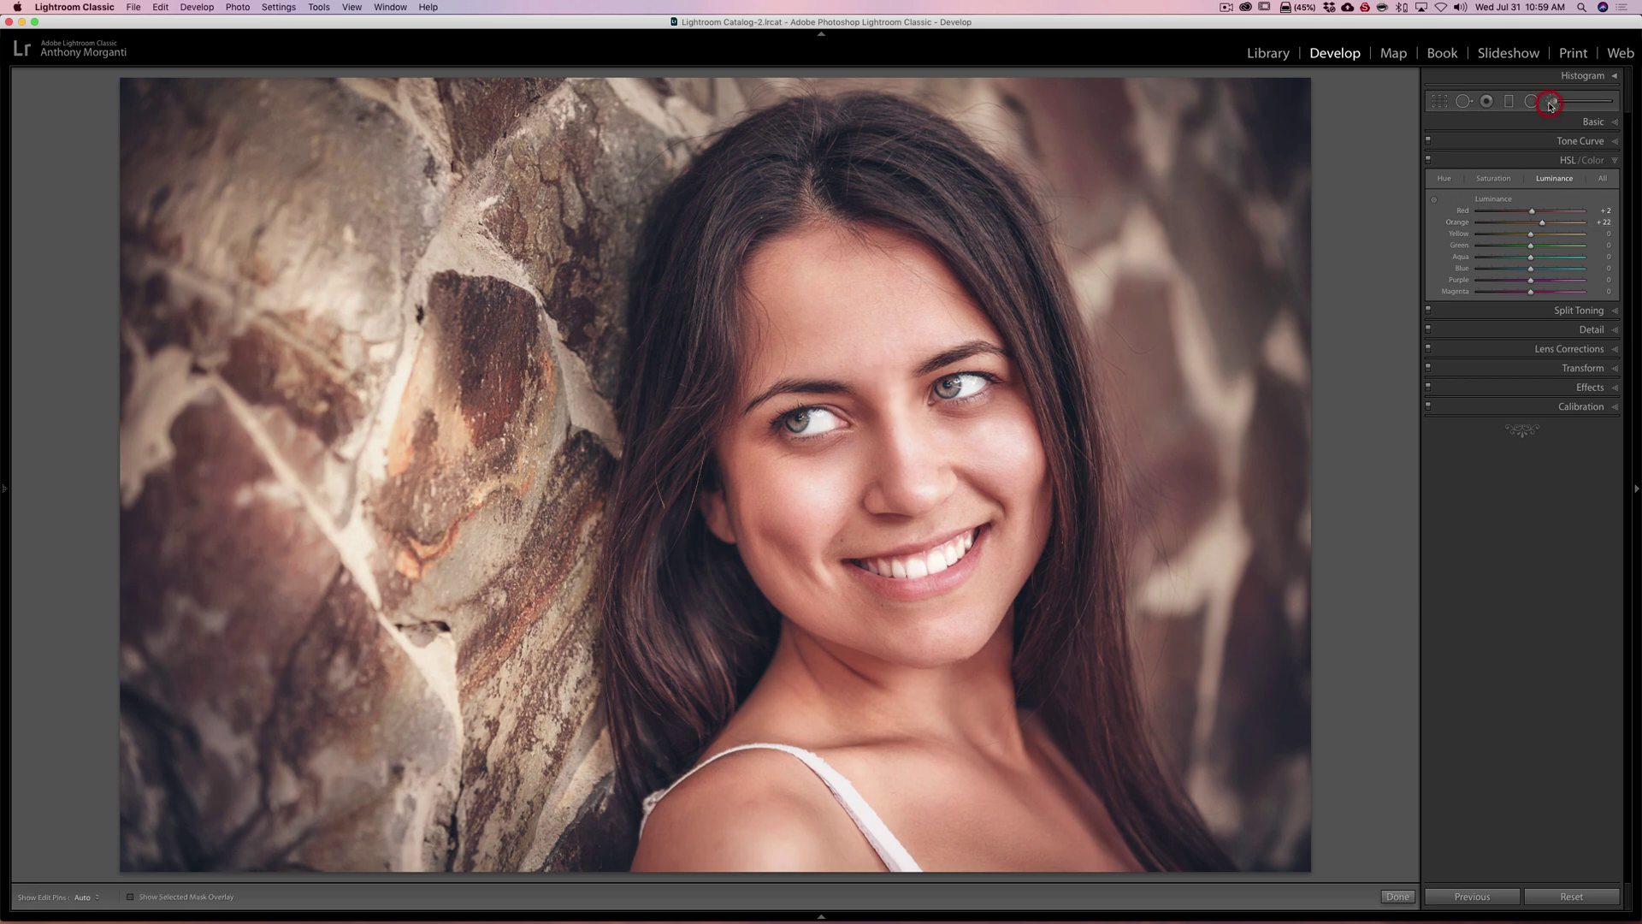
{"action": "key", "text": "h"}
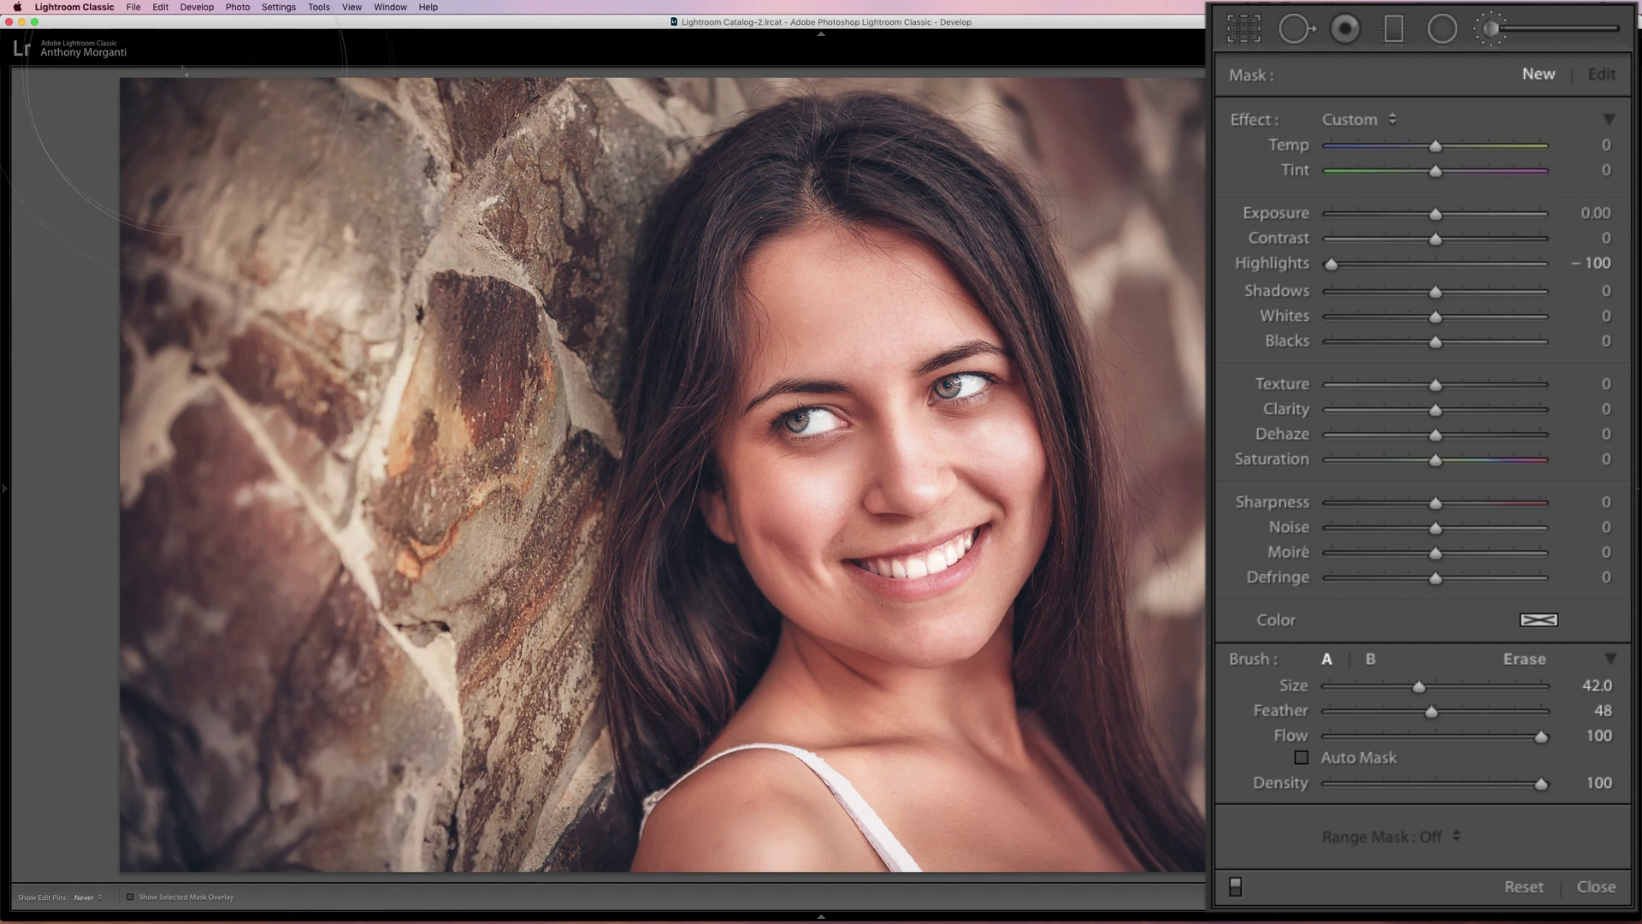
{"action": "left_click", "coordinate": [484, 616]}
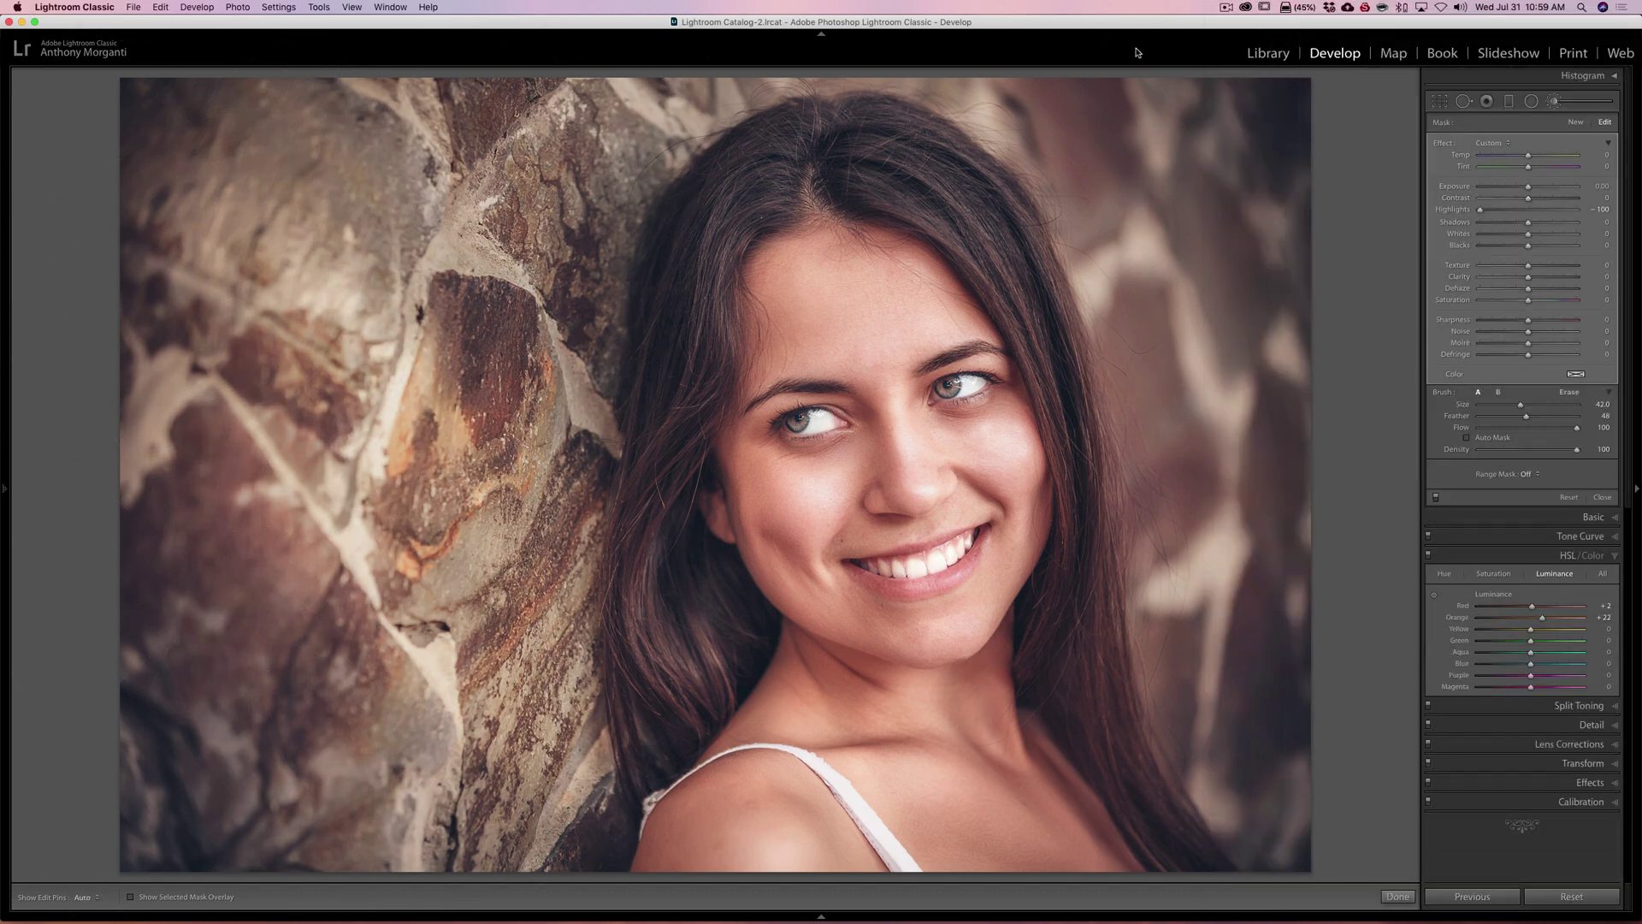
{"action": "key", "text": "h"}
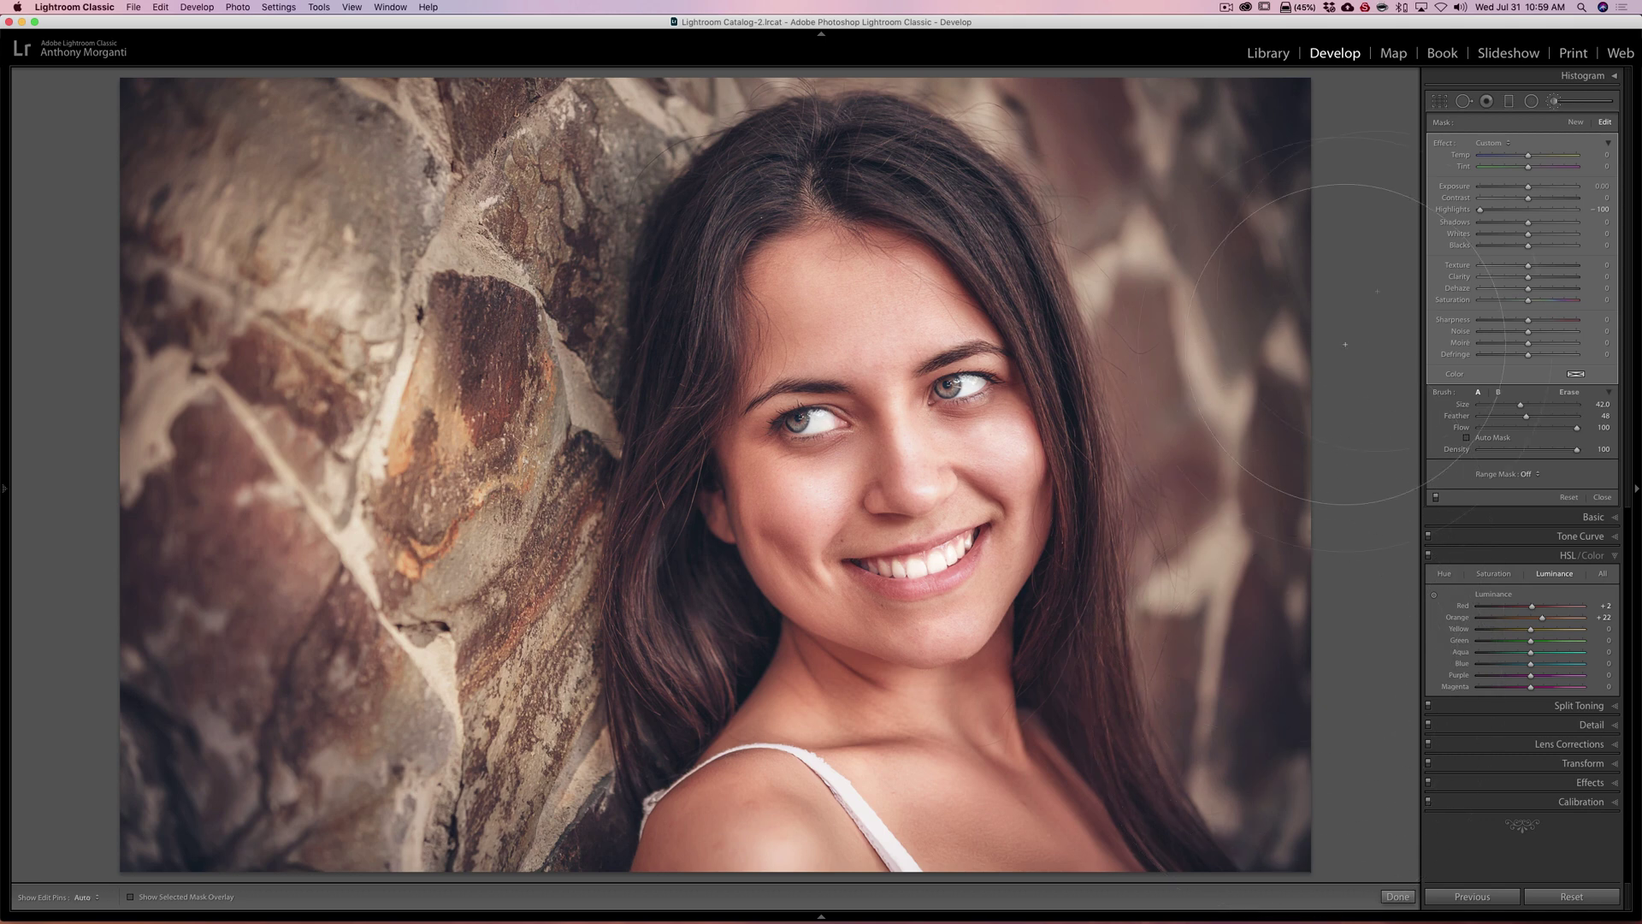